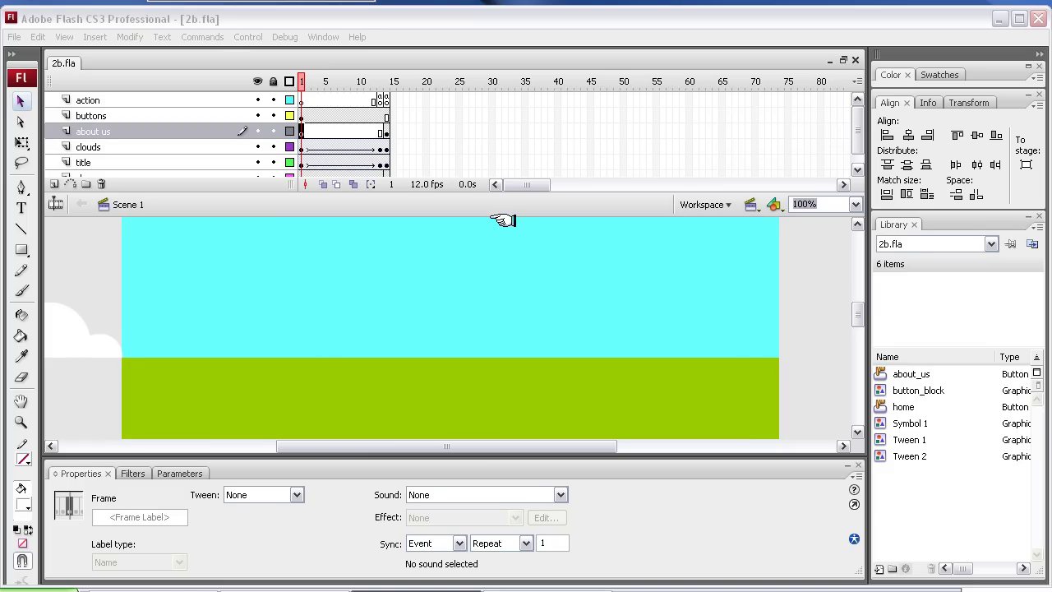
Step: Select the cyan sky rectangle, zoom the stage to 50% and shrink the timeline so the whole page shows
{"action": "left_click", "coordinate": [606, 320]}
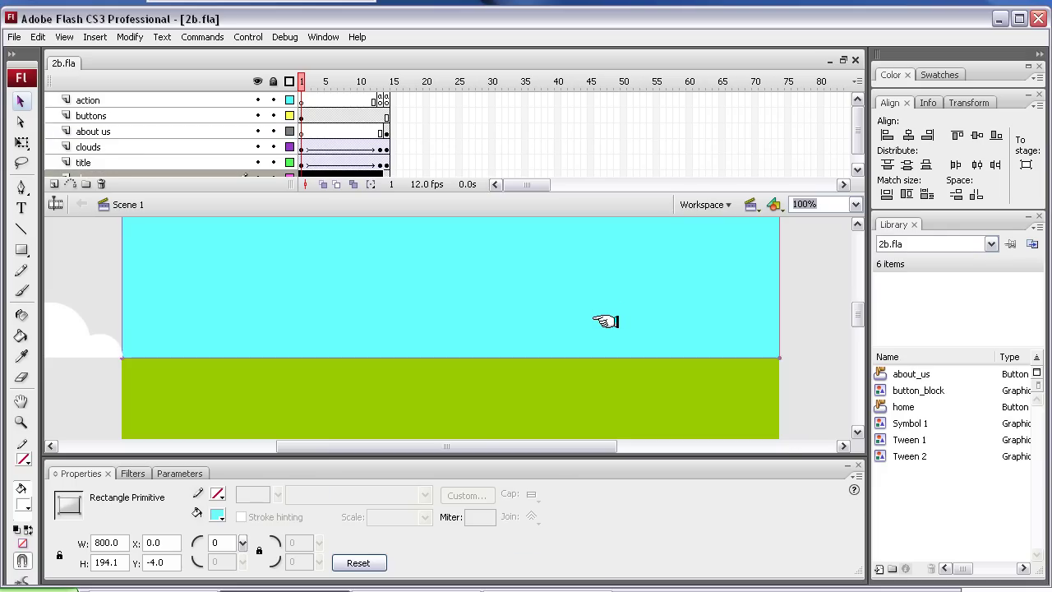
{"action": "key", "text": "ctrl+minus"}
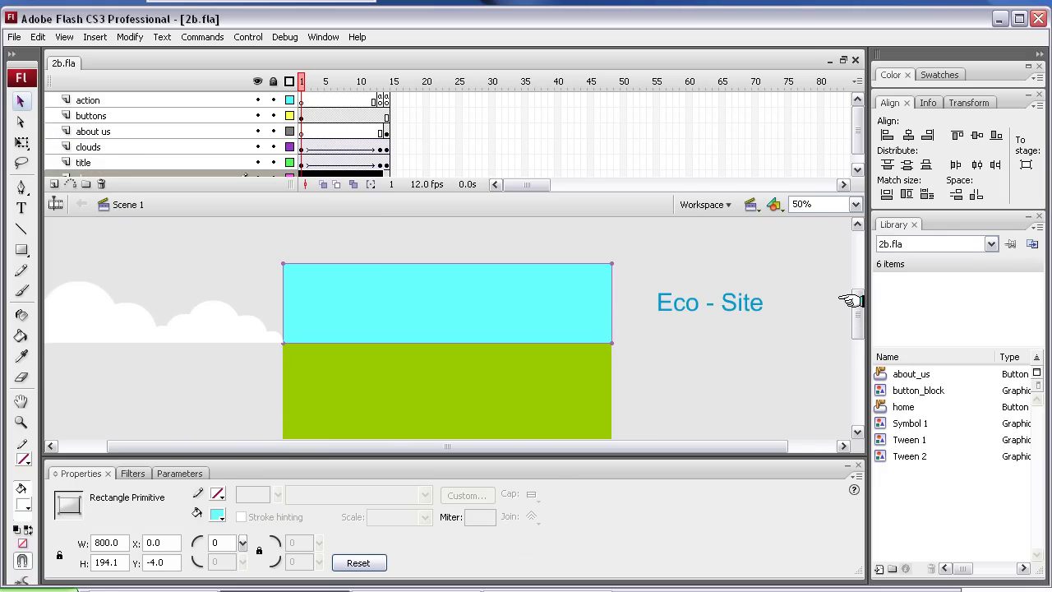
{"action": "mouse_move", "coordinate": [853, 299]}
{"action": "left_mouse_down"}
{"action": "mouse_move", "coordinate": [855, 321]}
{"action": "mouse_move", "coordinate": [850, 307]}
{"action": "left_mouse_up"}
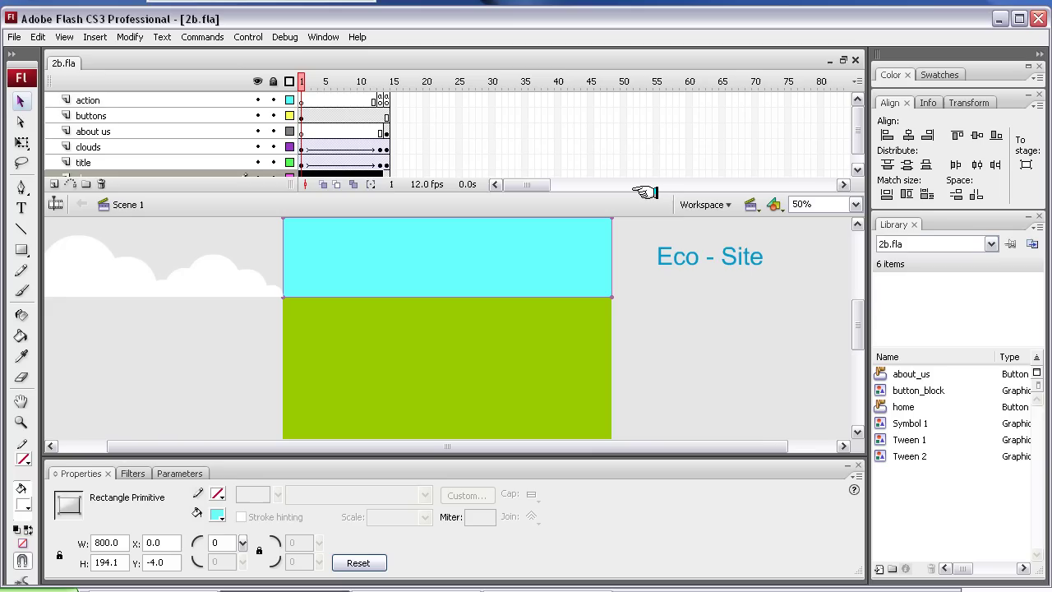
{"action": "left_click_drag", "start_coordinate": [645, 192], "coordinate": [648, 162]}
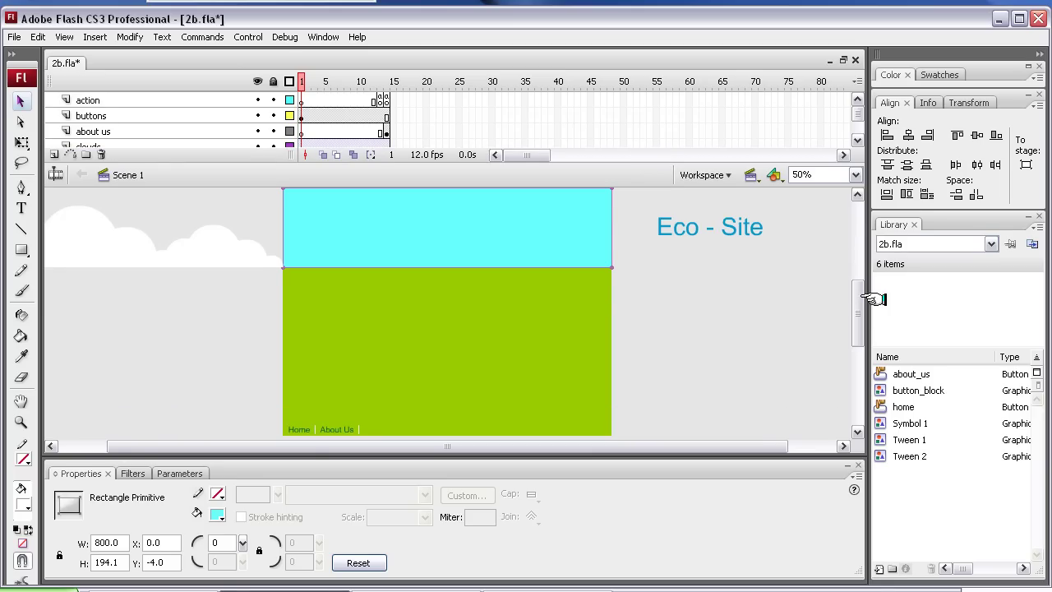
{"action": "mouse_move", "coordinate": [854, 300]}
{"action": "left_mouse_down"}
{"action": "mouse_move", "coordinate": [854, 288]}
{"action": "mouse_move", "coordinate": [855, 296]}
{"action": "left_mouse_up"}
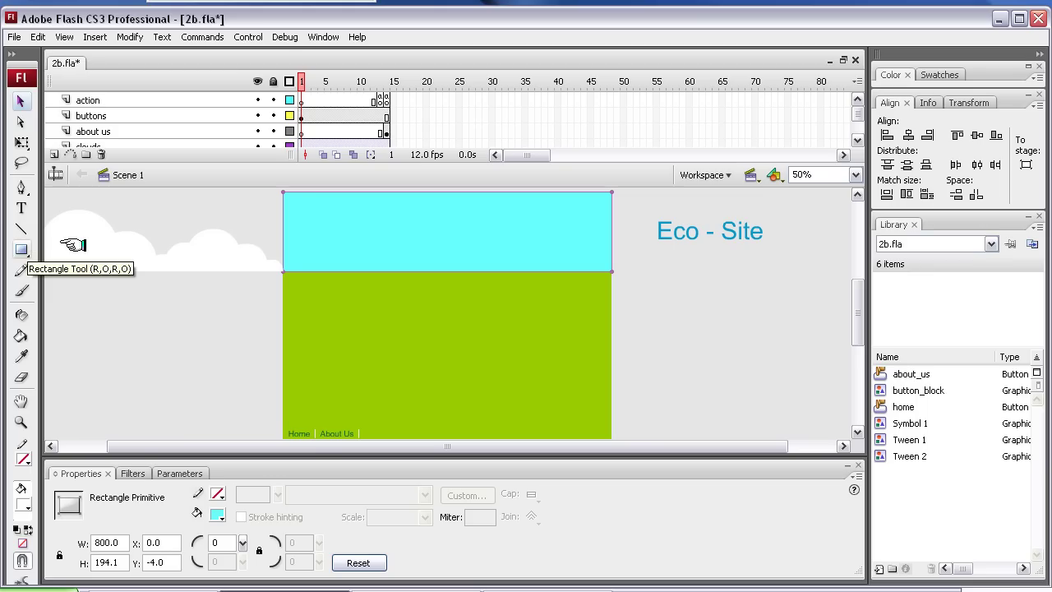
Step: Select the sky layer's frames and the clouds, then scrub to preview the cloud motion
{"action": "left_click", "coordinate": [857, 140]}
{"action": "left_click", "coordinate": [856, 139]}
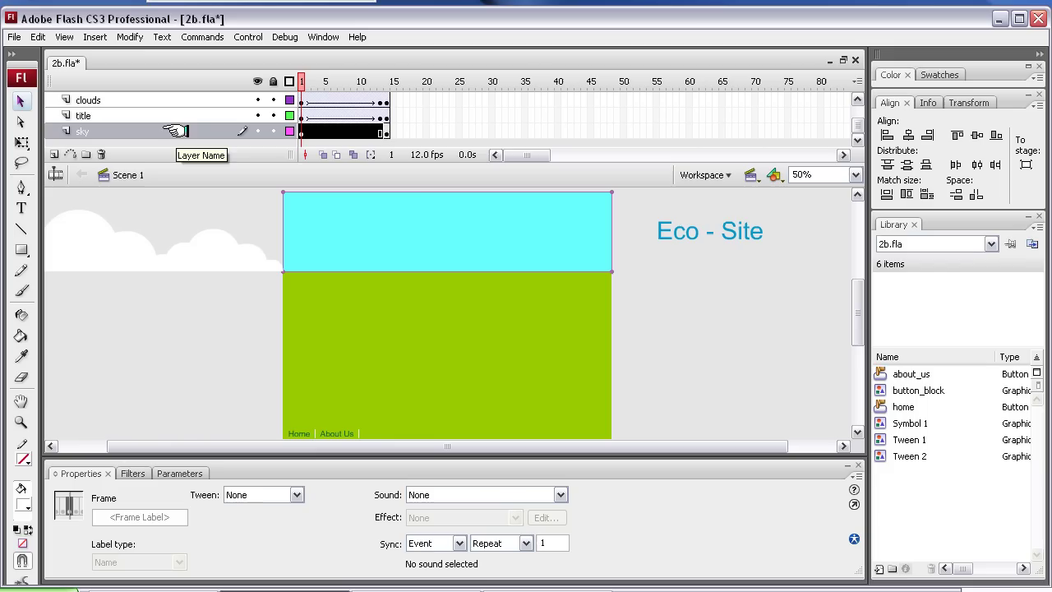
{"action": "left_click", "coordinate": [200, 263]}
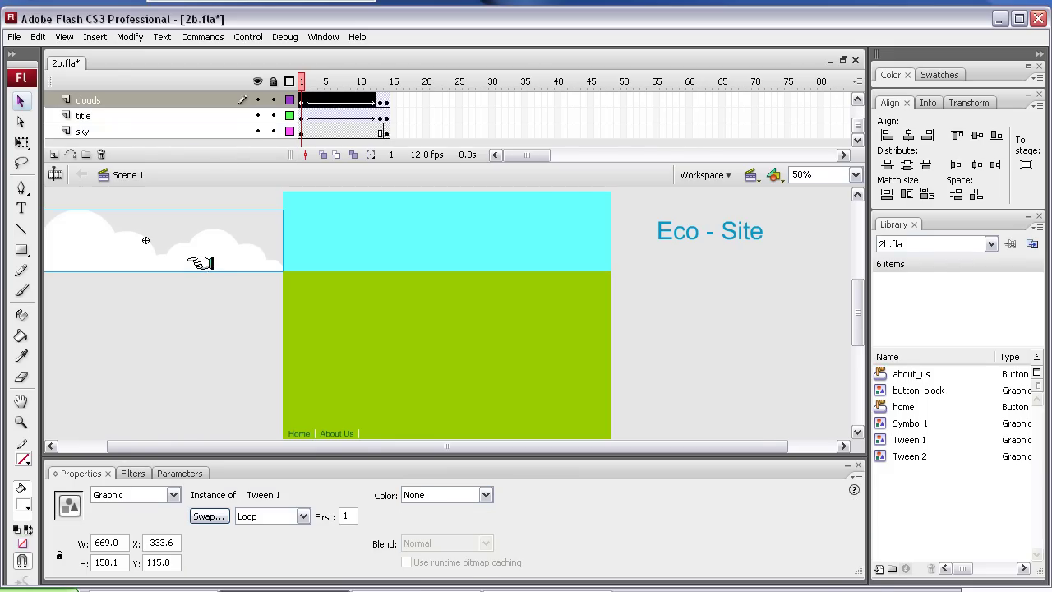
{"action": "left_click_drag", "start_coordinate": [313, 100], "coordinate": [387, 99]}
Step: Scrub the clouds and title tweens between frames 8 and 14, settling on frame 13
{"action": "left_click", "coordinate": [384, 115]}
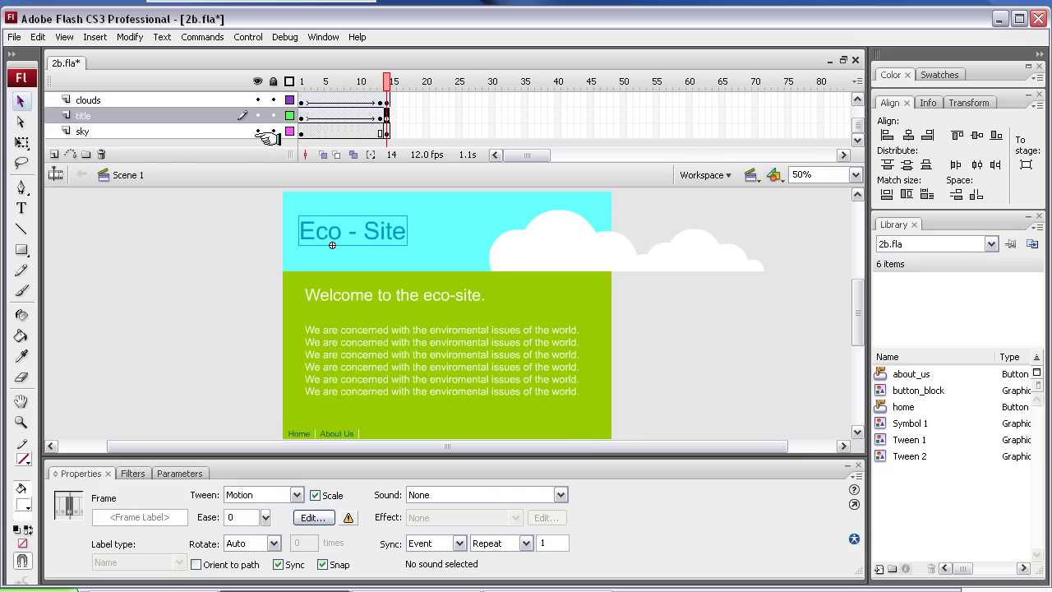
{"action": "left_click", "coordinate": [360, 100]}
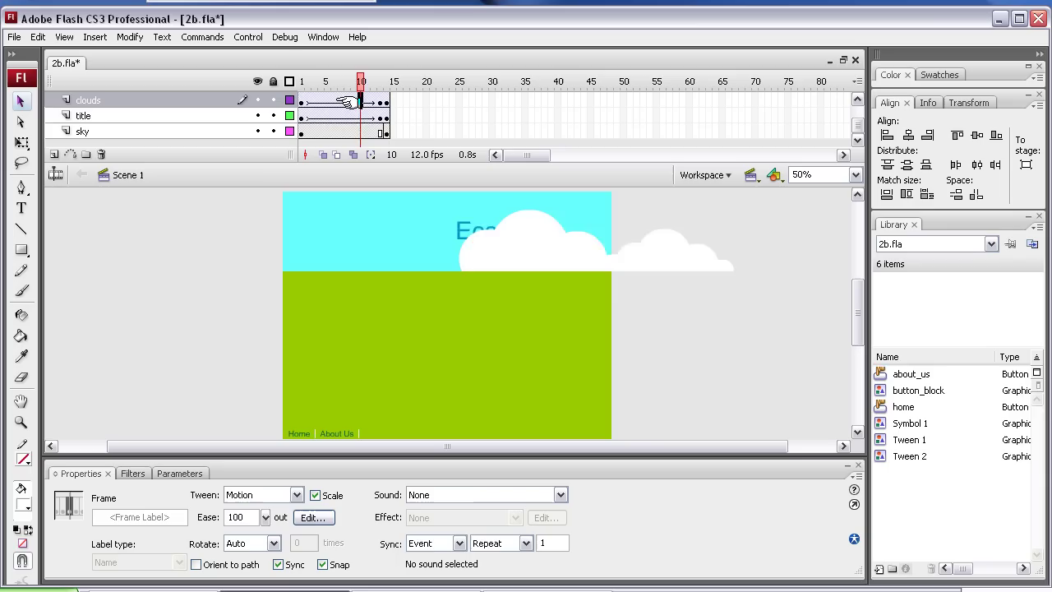
{"action": "left_click", "coordinate": [345, 101]}
{"action": "mouse_move", "coordinate": [340, 100]}
{"action": "left_mouse_down"}
{"action": "mouse_move", "coordinate": [302, 101]}
{"action": "mouse_move", "coordinate": [380, 100]}
{"action": "mouse_move", "coordinate": [386, 116]}
{"action": "left_mouse_up"}
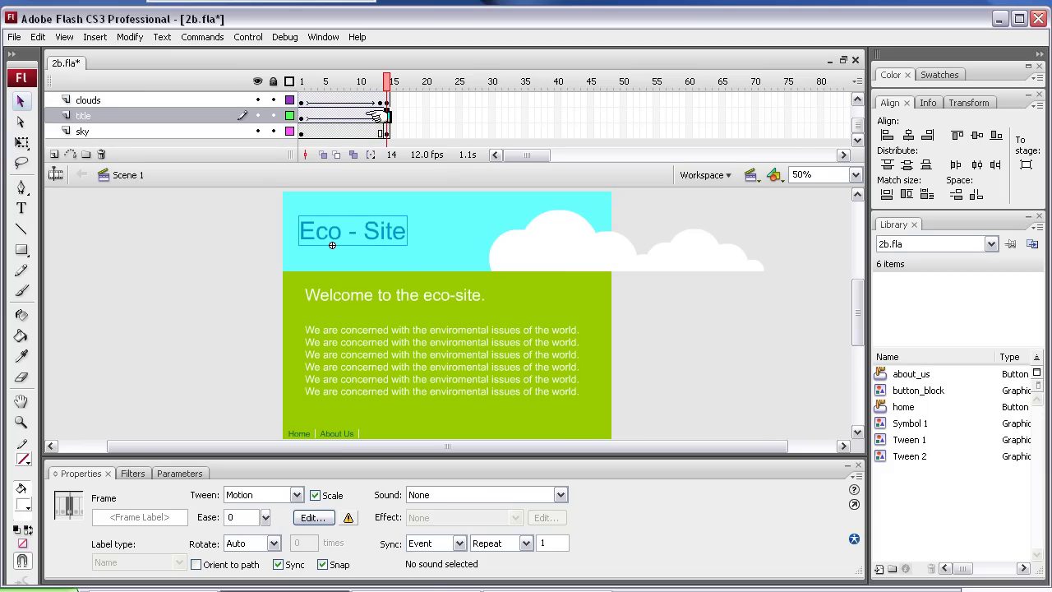
{"action": "left_click", "coordinate": [380, 116]}
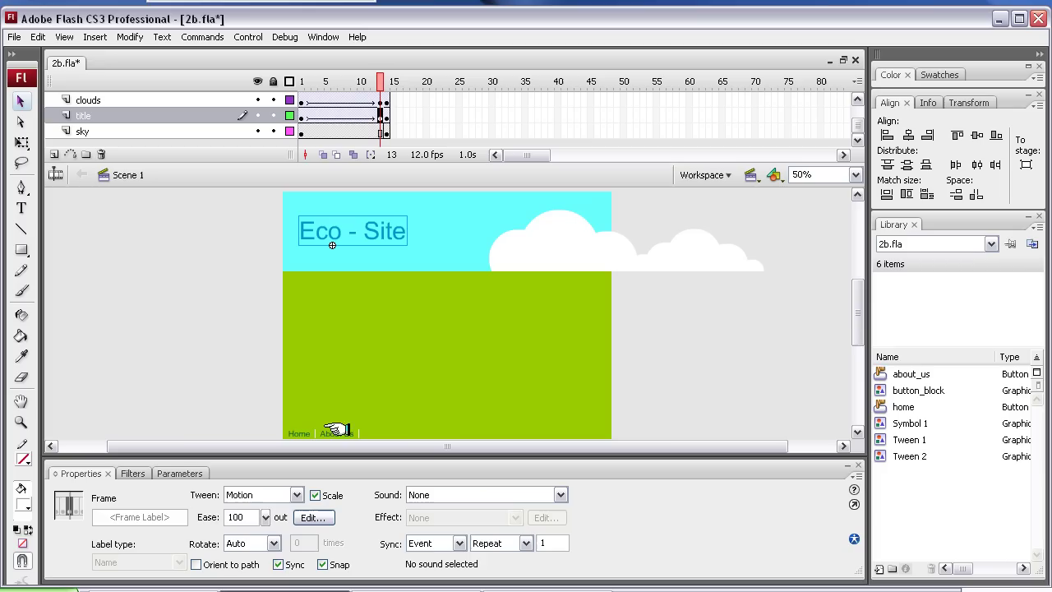
{"action": "scroll", "coordinate": [855, 305], "scroll_direction": "down", "scroll_amount": 1}
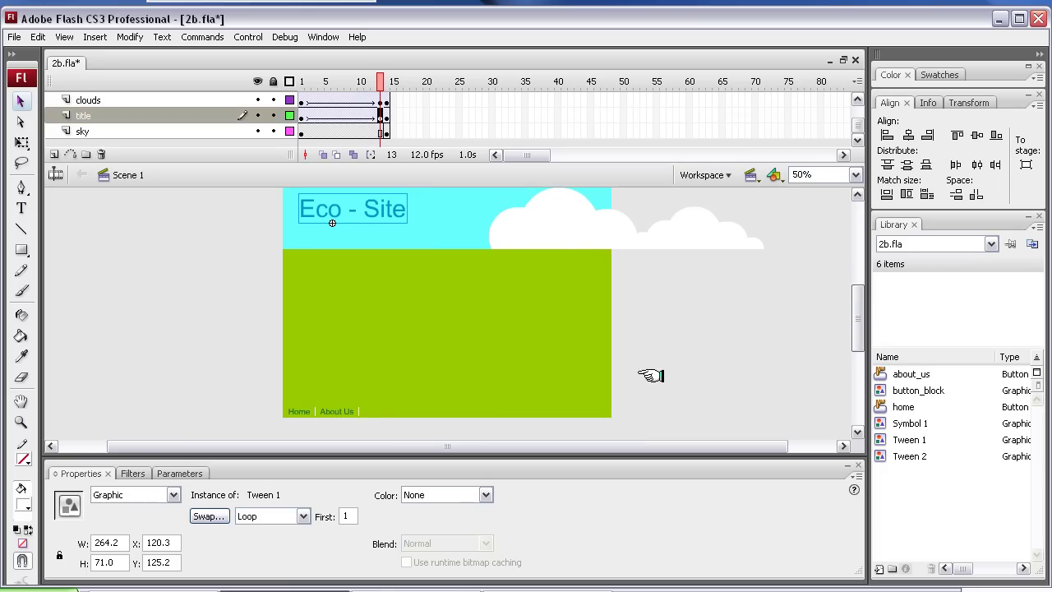
{"action": "left_click", "coordinate": [386, 115]}
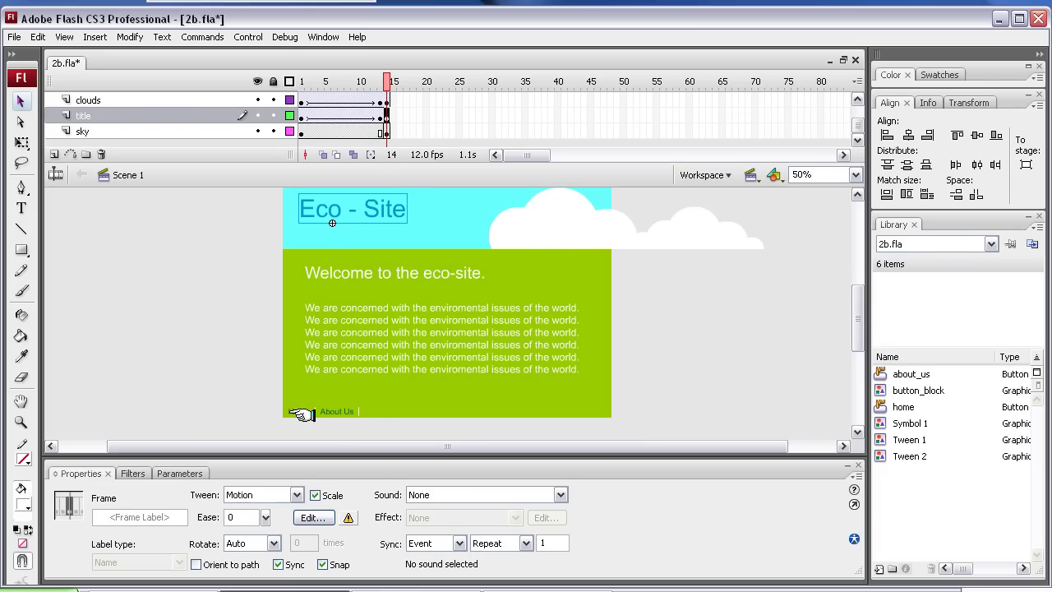
{"action": "left_click", "coordinate": [379, 116]}
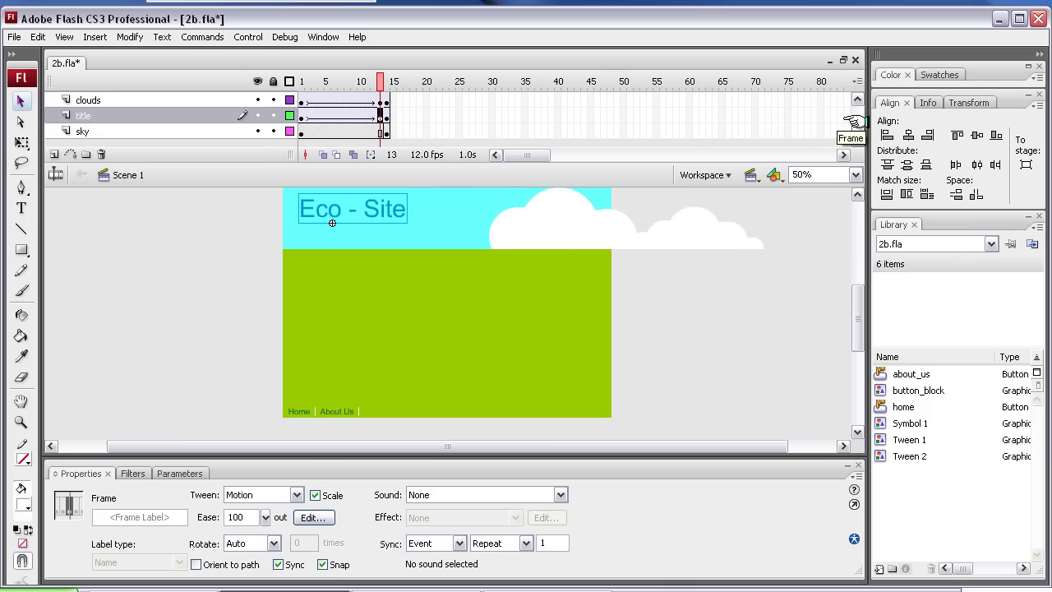
{"action": "scroll", "coordinate": [853, 111], "scroll_direction": "up", "scroll_amount": 2}
{"action": "scroll", "coordinate": [854, 111], "scroll_direction": "up", "scroll_amount": 1}
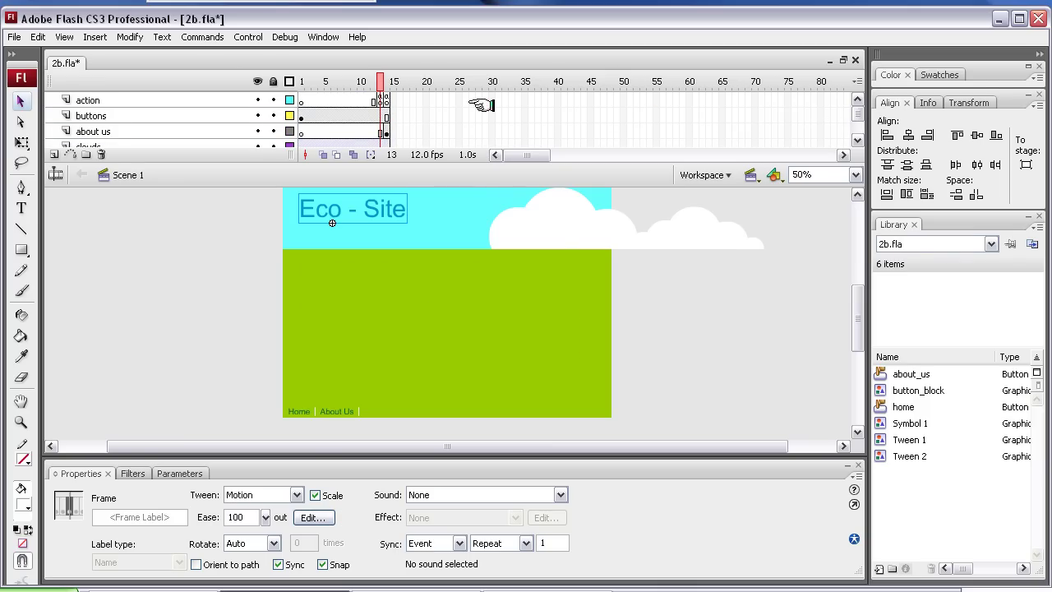
{"action": "left_click", "coordinate": [380, 101]}
{"action": "left_click_drag", "start_coordinate": [381, 101], "coordinate": [375, 100]}
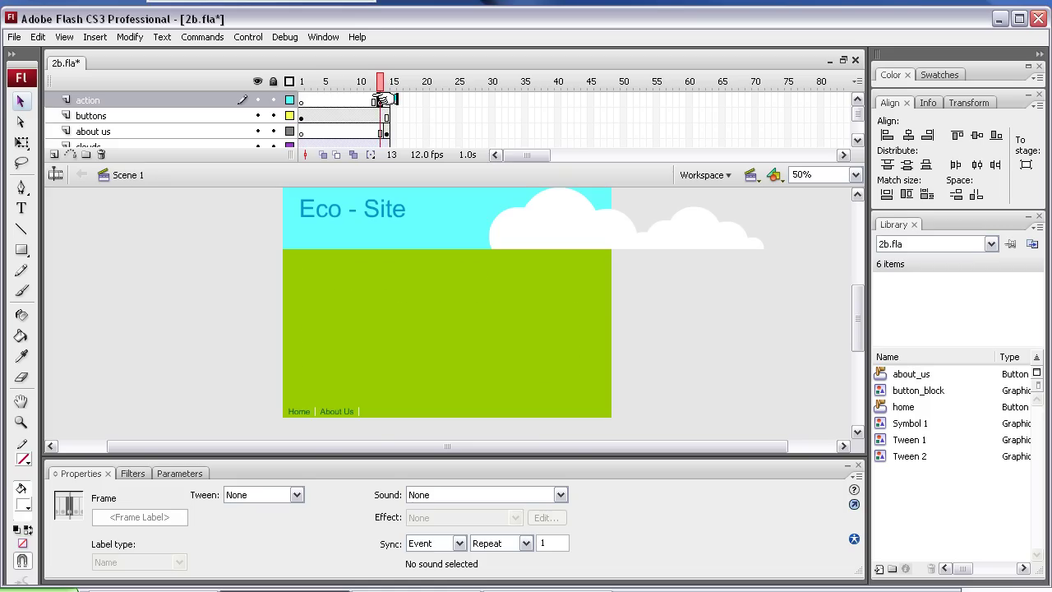
{"action": "left_click", "coordinate": [290, 410]}
{"action": "left_click", "coordinate": [337, 411]}
{"action": "left_click", "coordinate": [302, 411]}
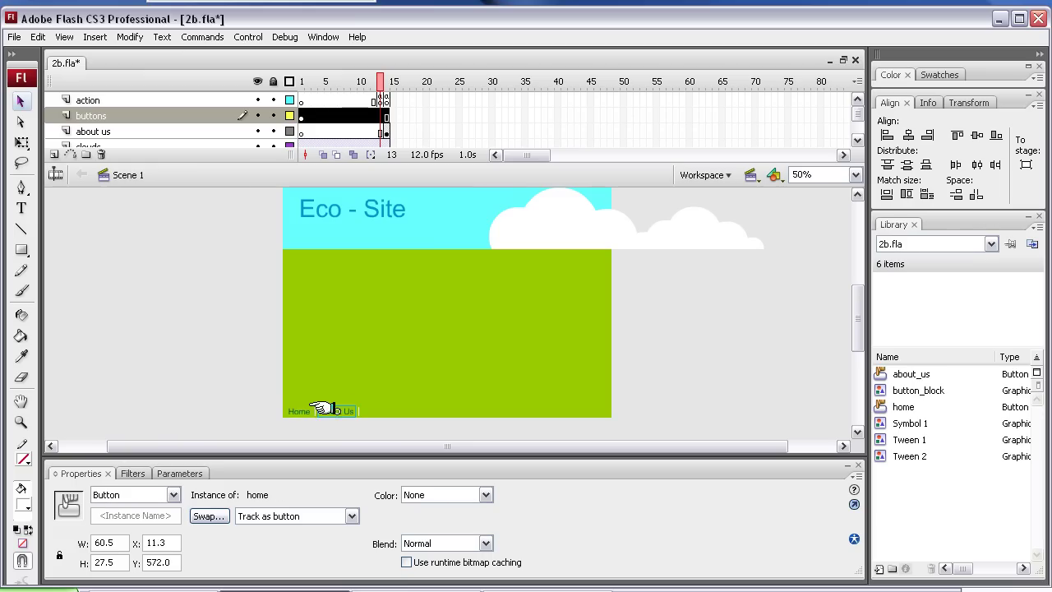
{"action": "left_click", "coordinate": [336, 411]}
Step: Edit the about_us button and give the button_block graphic in its Up frame Alpha 0%
{"action": "double_click", "coordinate": [326, 410]}
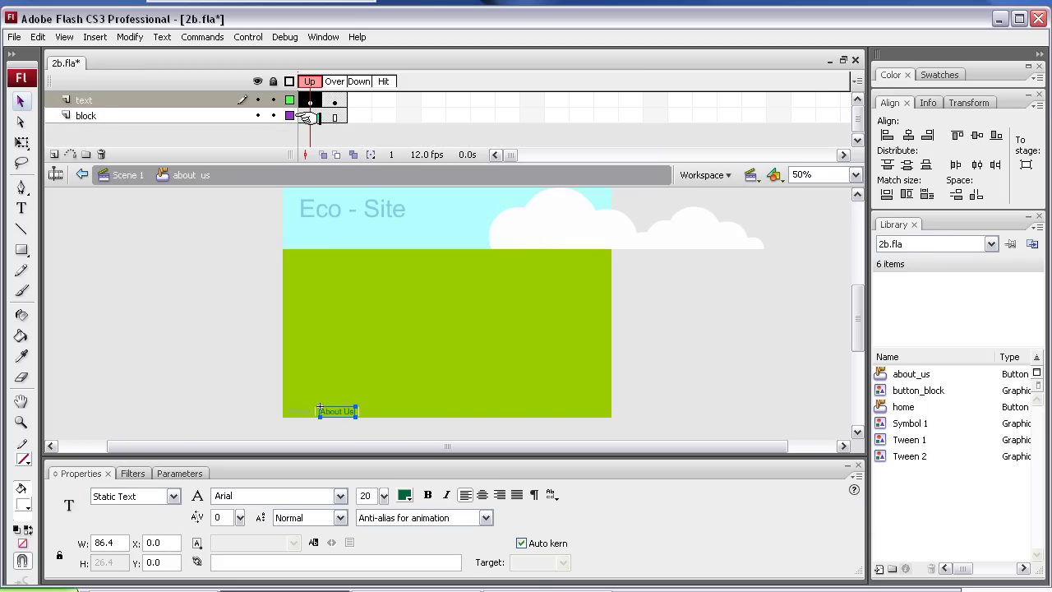
{"action": "left_click", "coordinate": [306, 115]}
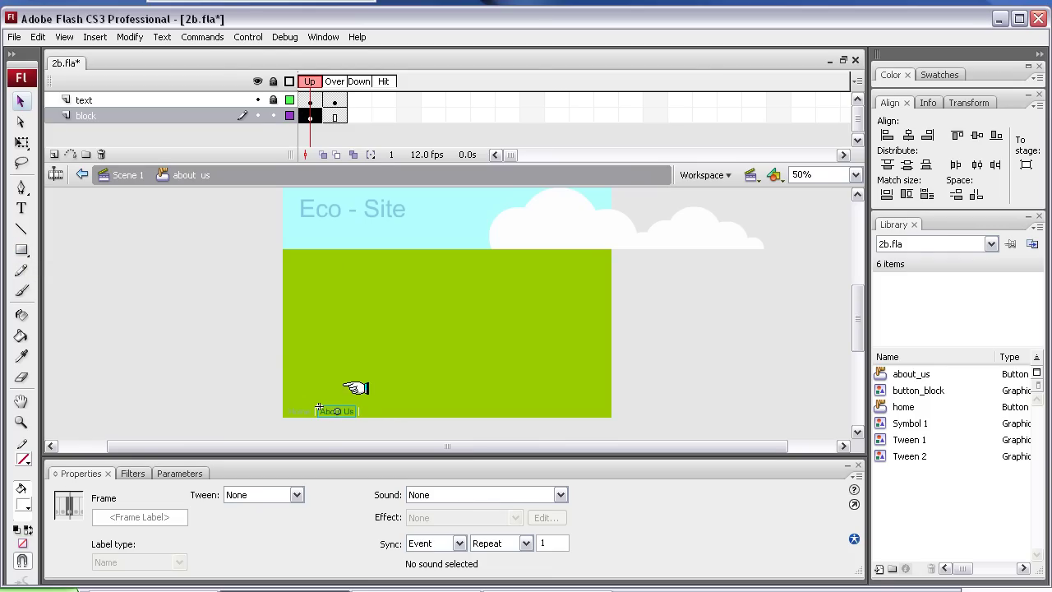
{"action": "left_click", "coordinate": [337, 412]}
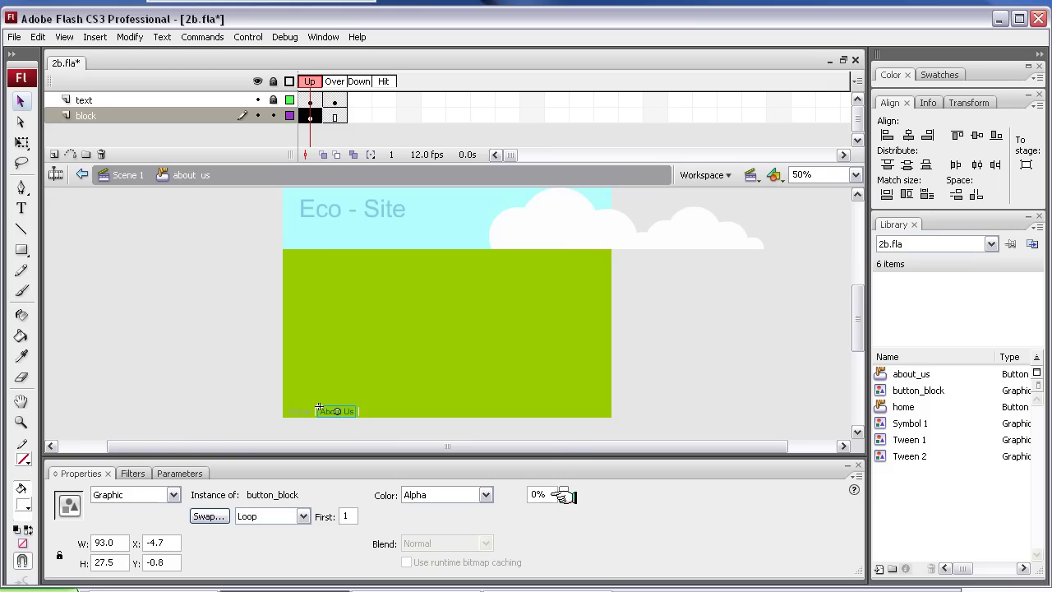
{"action": "mouse_move", "coordinate": [564, 494]}
{"action": "left_mouse_down"}
{"action": "mouse_move", "coordinate": [556, 405]}
{"action": "mouse_move", "coordinate": [557, 511]}
{"action": "left_mouse_up"}
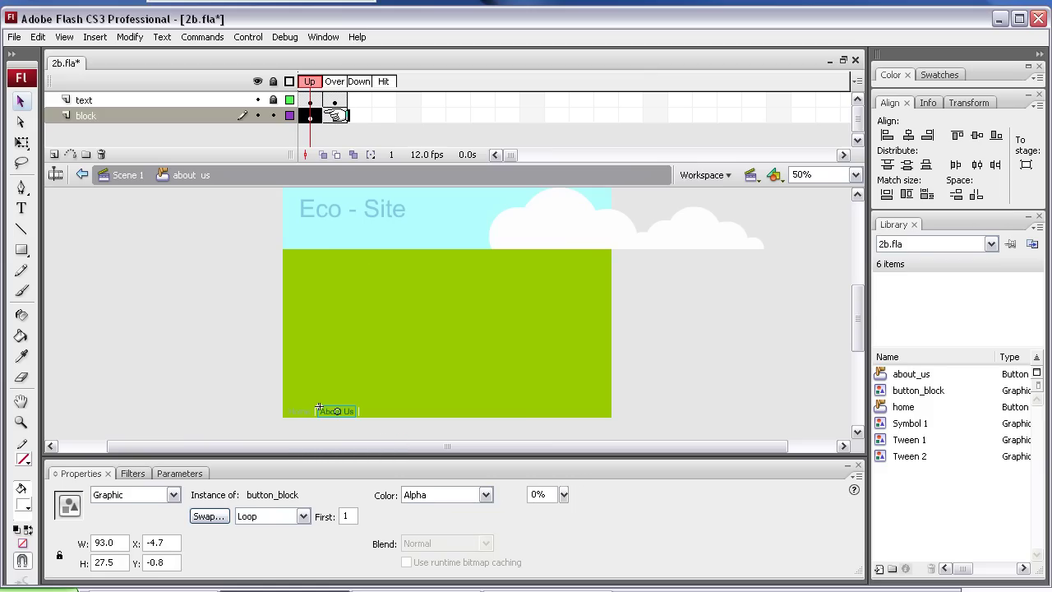
Step: Inspect the Over frame of the block and text layers in the about_us button timeline
{"action": "left_click", "coordinate": [326, 116]}
{"action": "left_click", "coordinate": [310, 116]}
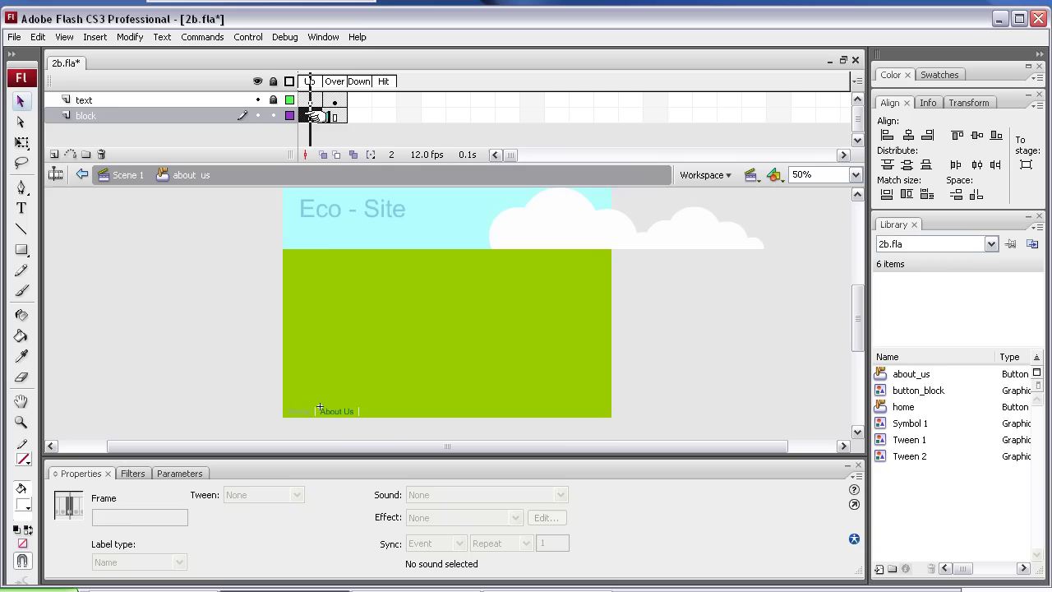
{"action": "left_click", "coordinate": [333, 116]}
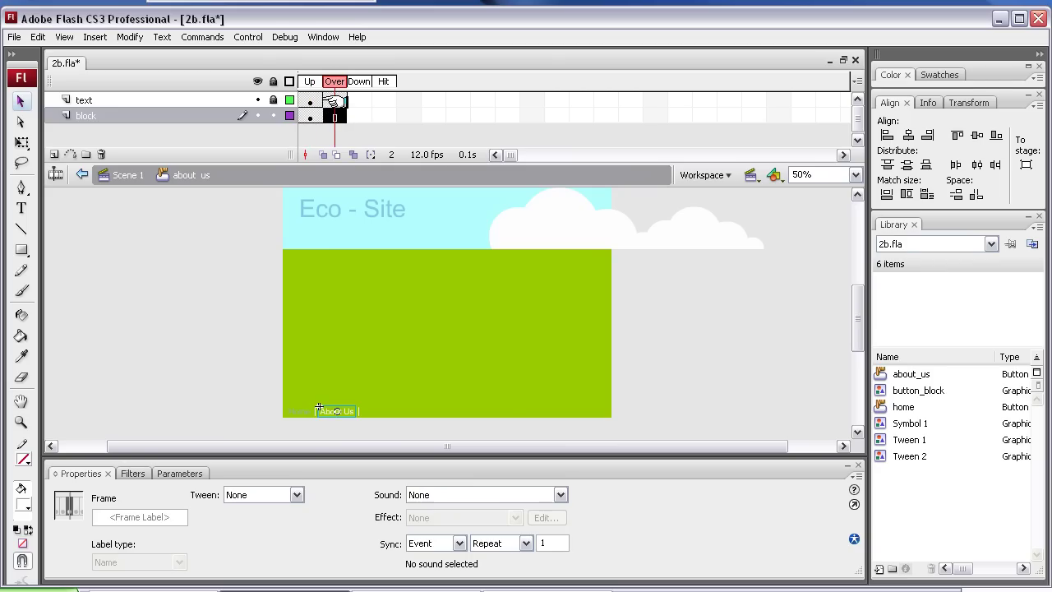
{"action": "left_click", "coordinate": [333, 99]}
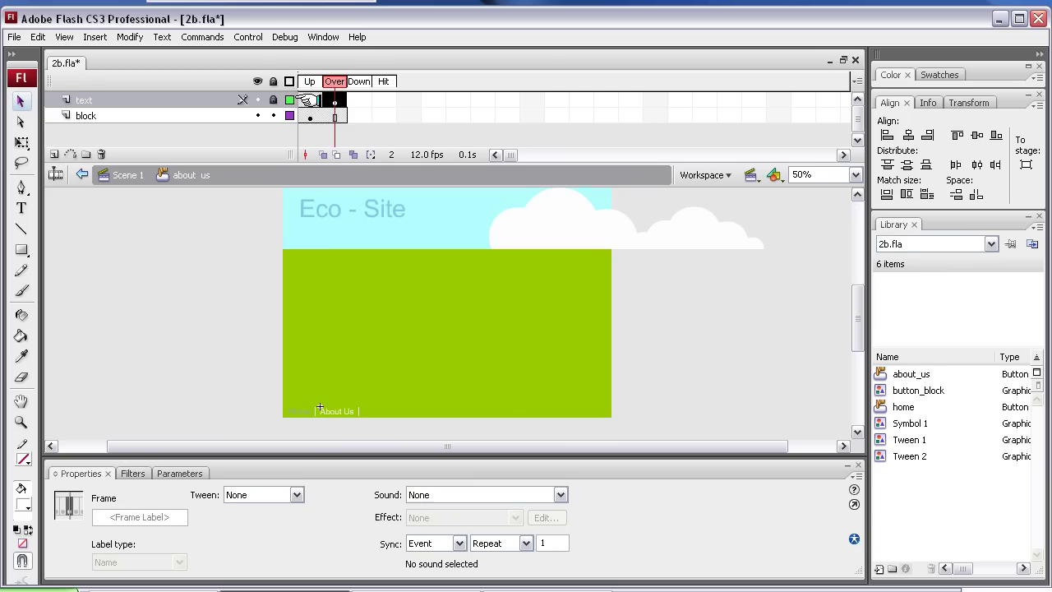
{"action": "left_click_drag", "start_coordinate": [308, 100], "coordinate": [336, 100]}
Step: Return to Scene 1, clear the frame selection and select the cloud tween at its start position
{"action": "left_click", "coordinate": [123, 175]}
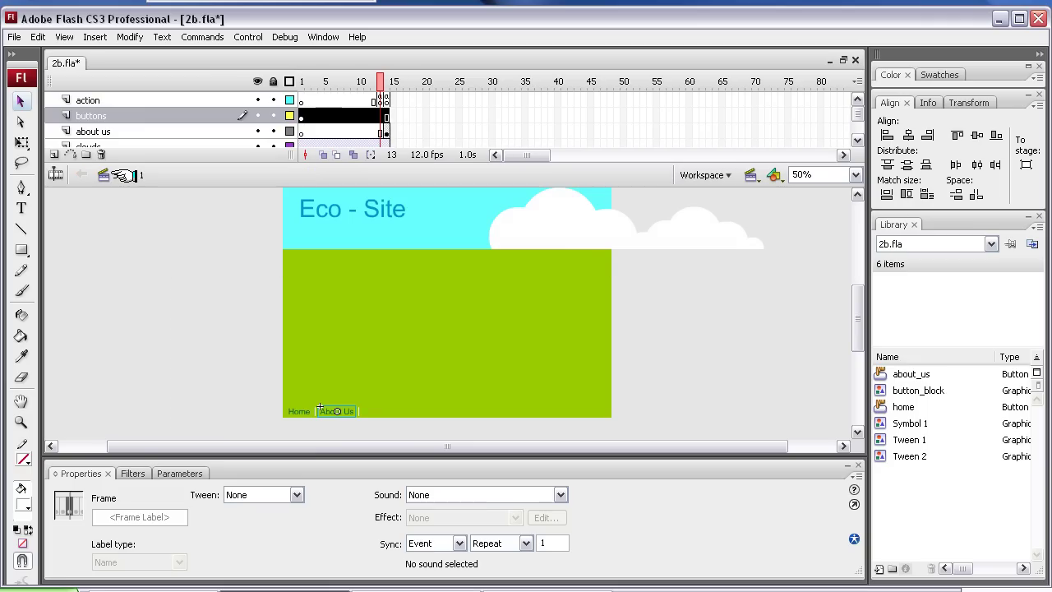
{"action": "left_click", "coordinate": [374, 306]}
{"action": "left_click", "coordinate": [512, 237]}
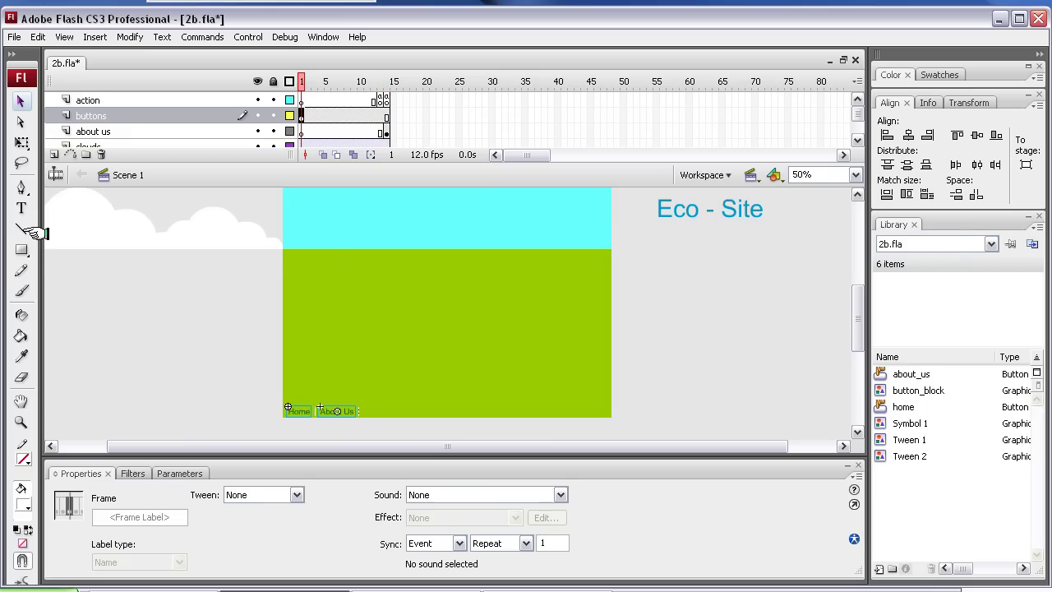
{"action": "left_click", "coordinate": [22, 249]}
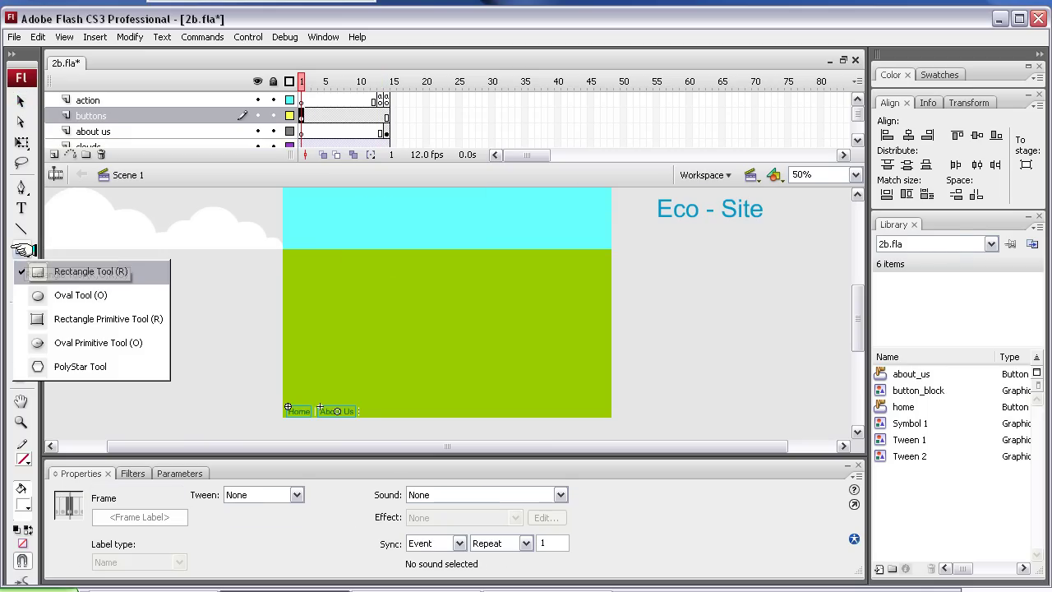
{"action": "left_click", "coordinate": [57, 296]}
{"action": "left_click_drag", "start_coordinate": [346, 297], "coordinate": [415, 368]}
{"action": "left_click_drag", "start_coordinate": [413, 318], "coordinate": [455, 376]}
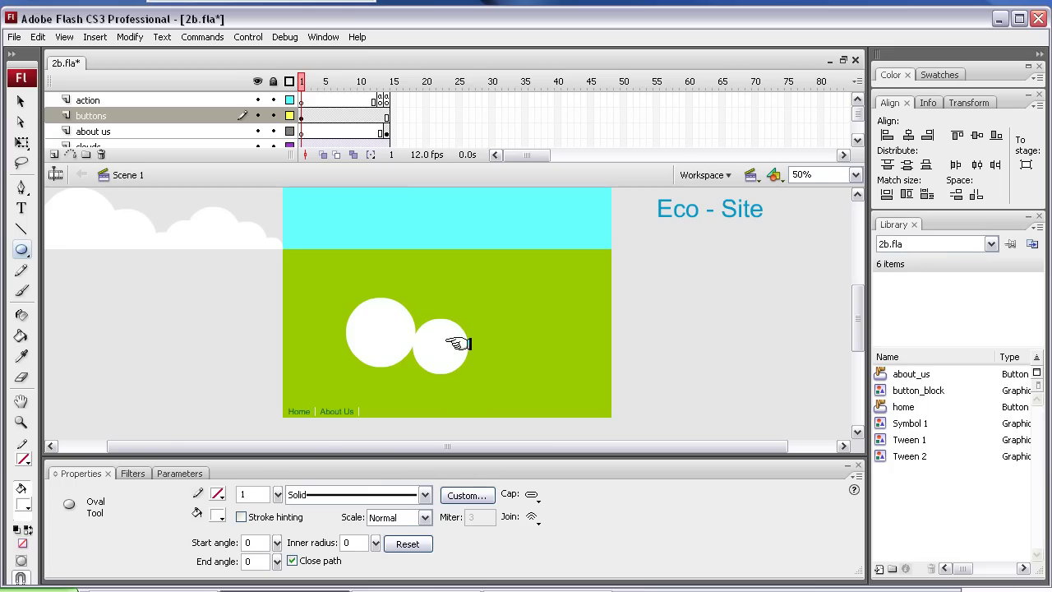
{"action": "left_click_drag", "start_coordinate": [463, 327], "coordinate": [500, 367]}
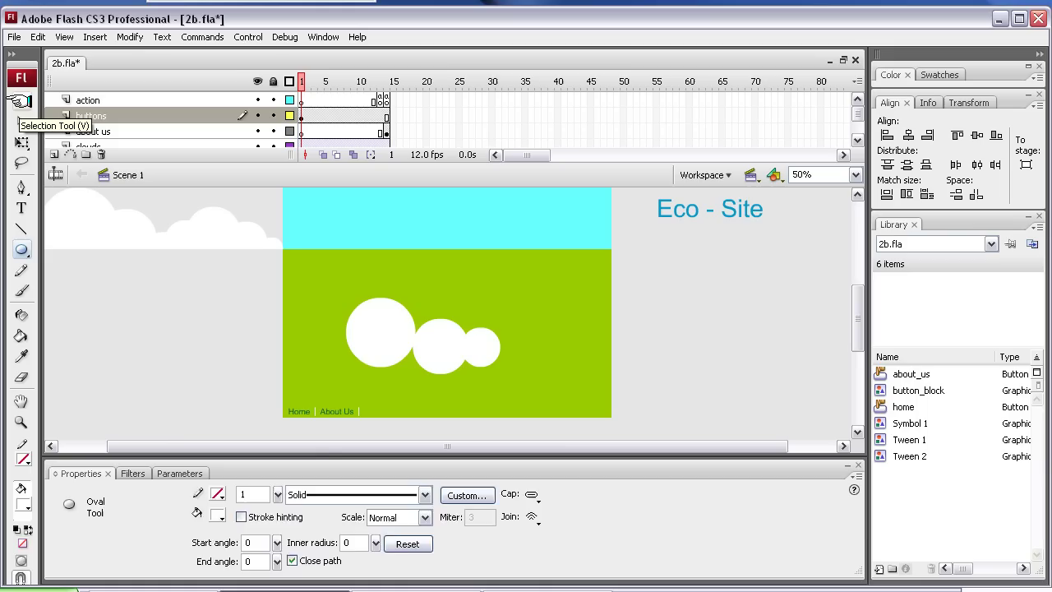
{"action": "left_click", "coordinate": [21, 100]}
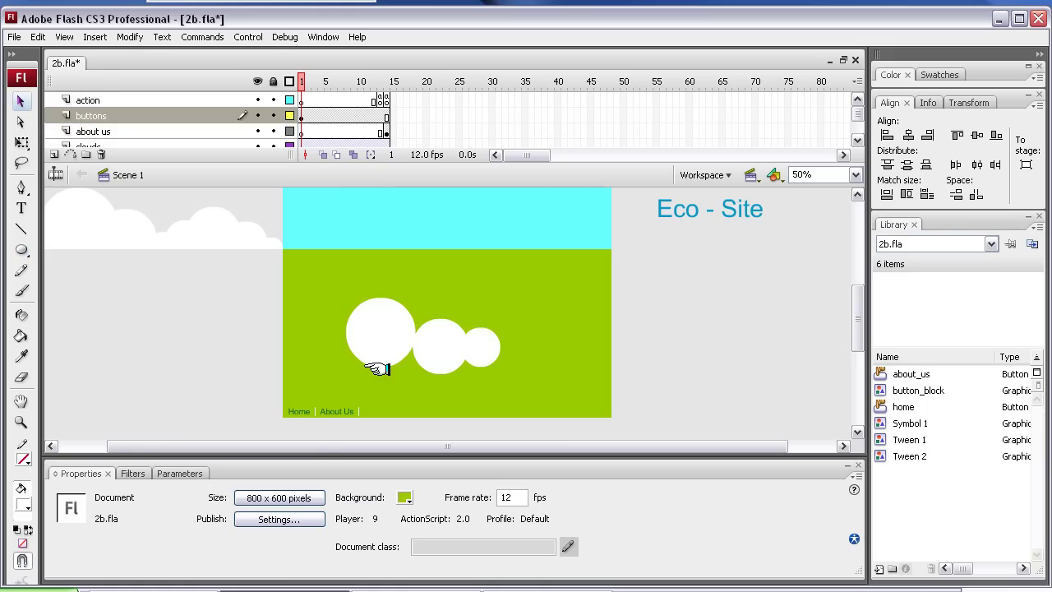
{"action": "left_click_drag", "start_coordinate": [332, 349], "coordinate": [535, 377]}
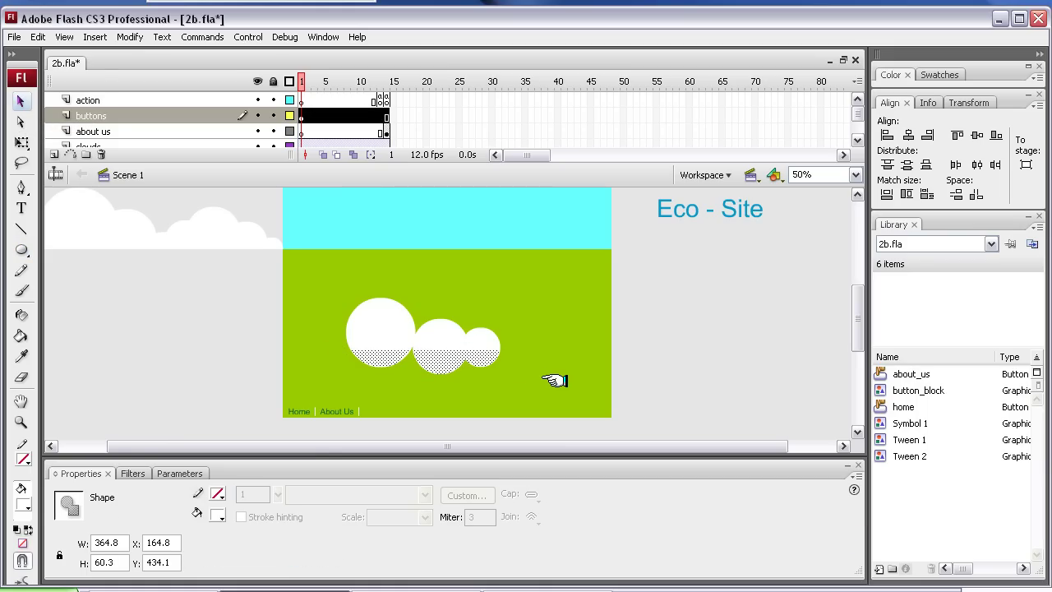
{"action": "key", "text": "Delete"}
{"action": "left_click_drag", "start_coordinate": [335, 344], "coordinate": [557, 388]}
{"action": "key", "text": "Delete"}
{"action": "left_click_drag", "start_coordinate": [366, 356], "coordinate": [388, 327]}
{"action": "key", "text": "Delete"}
{"action": "left_click", "coordinate": [406, 339]}
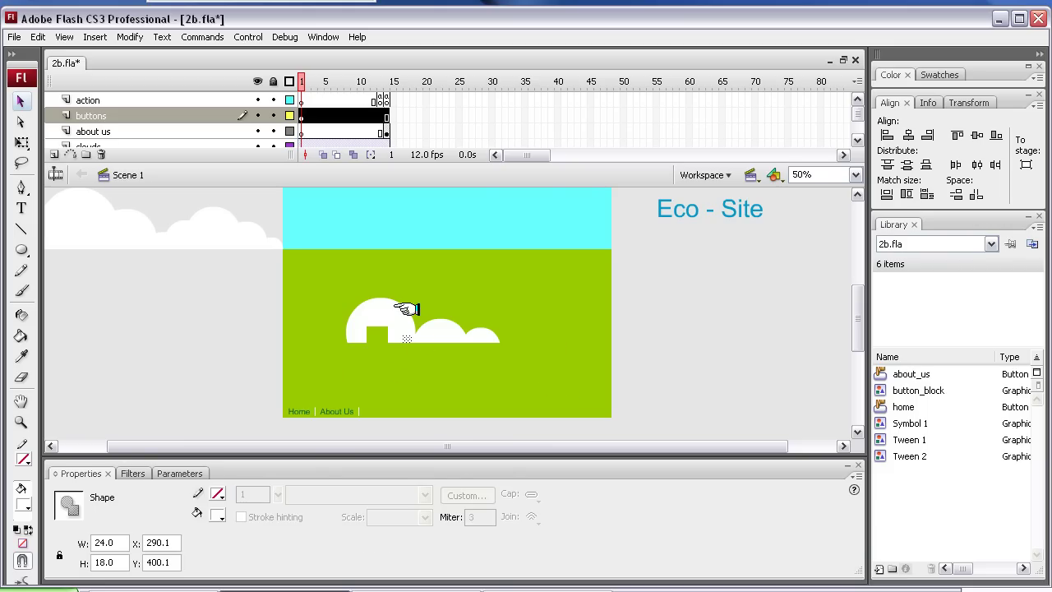
{"action": "key", "text": "Delete"}
{"action": "left_click_drag", "start_coordinate": [399, 288], "coordinate": [421, 321]}
{"action": "key", "text": "Delete"}
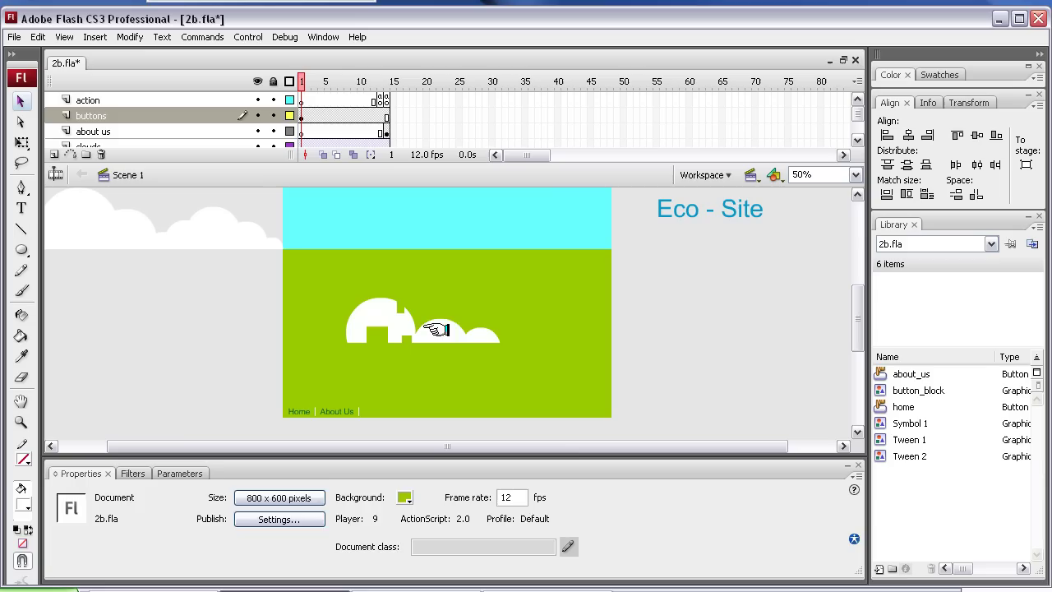
{"action": "left_click", "coordinate": [437, 329]}
{"action": "key", "text": "Delete"}
{"action": "left_click_drag", "start_coordinate": [314, 289], "coordinate": [506, 358]}
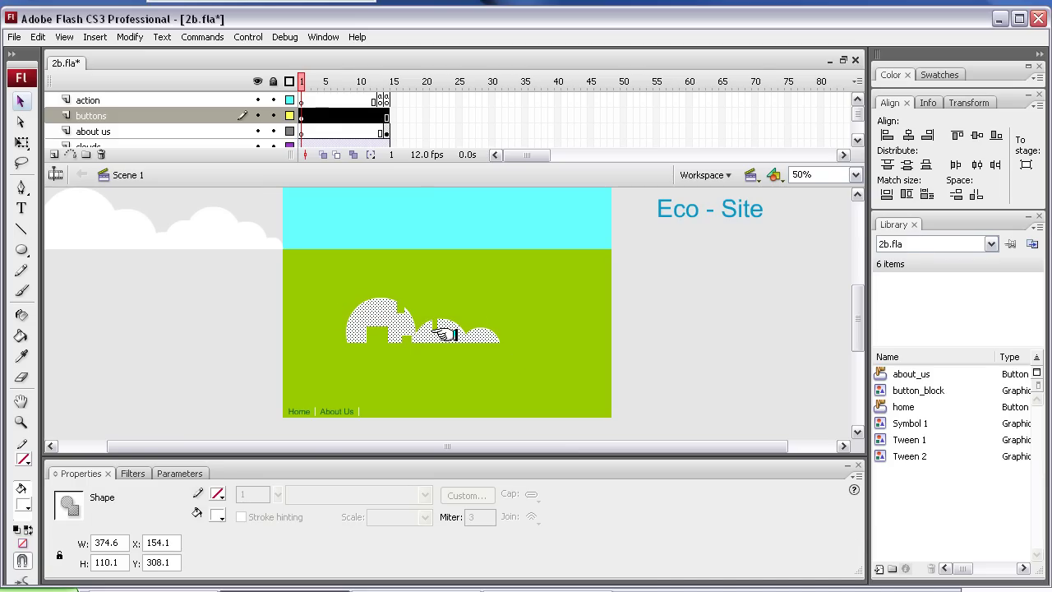
{"action": "left_click_drag", "start_coordinate": [444, 335], "coordinate": [468, 328]}
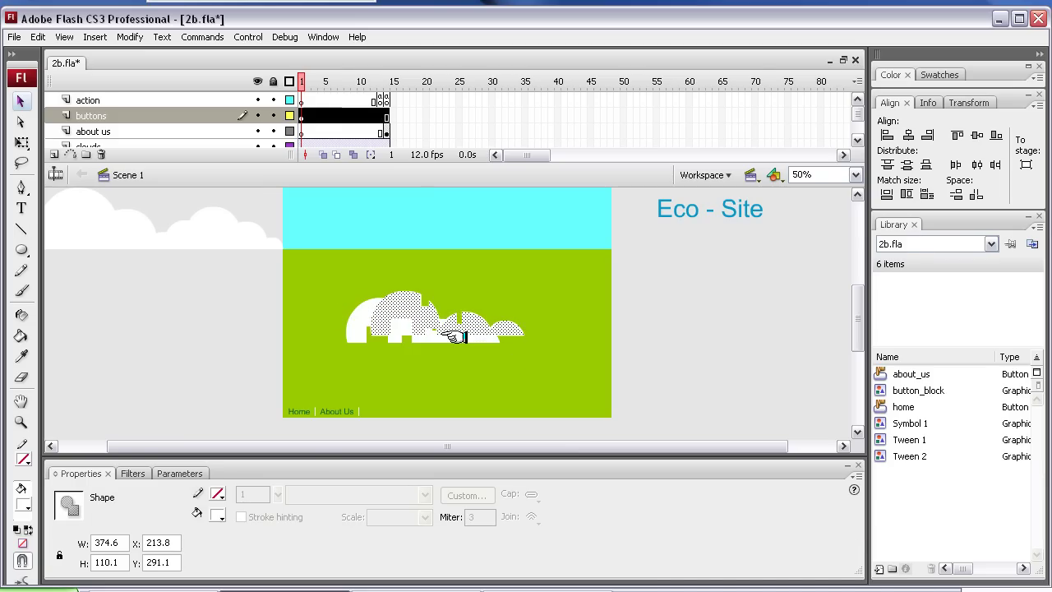
{"action": "left_click", "coordinate": [21, 144]}
{"action": "left_click_drag", "start_coordinate": [524, 289], "coordinate": [446, 313]}
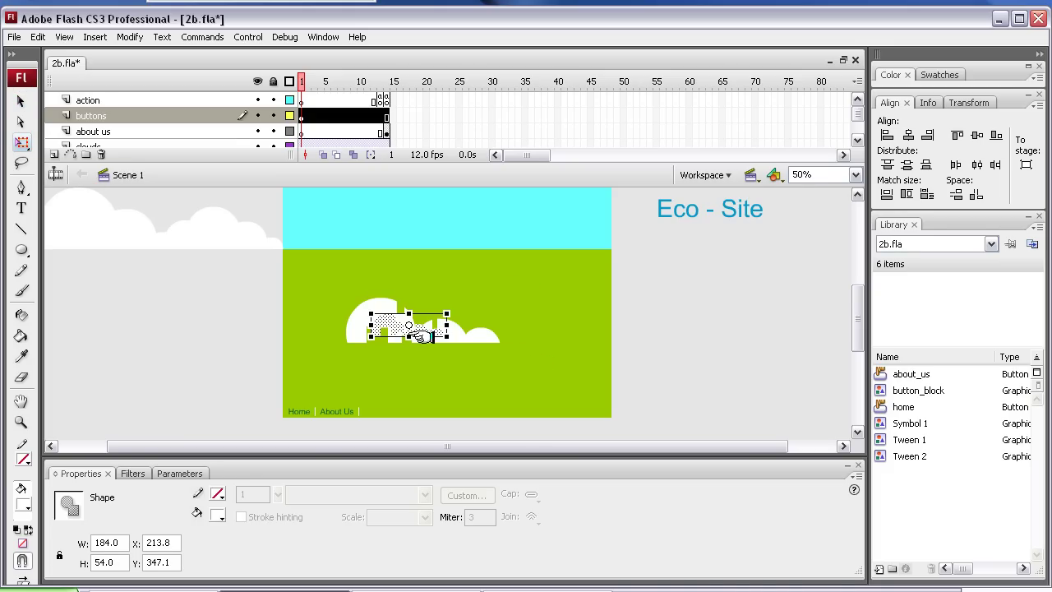
{"action": "left_click_drag", "start_coordinate": [383, 326], "coordinate": [490, 331]}
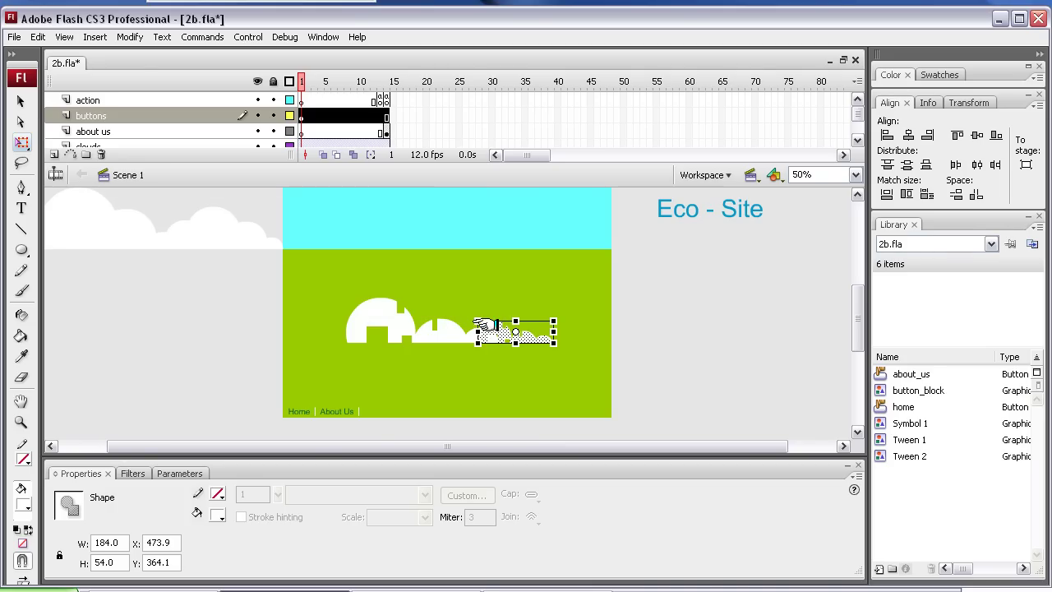
{"action": "left_click", "coordinate": [475, 303]}
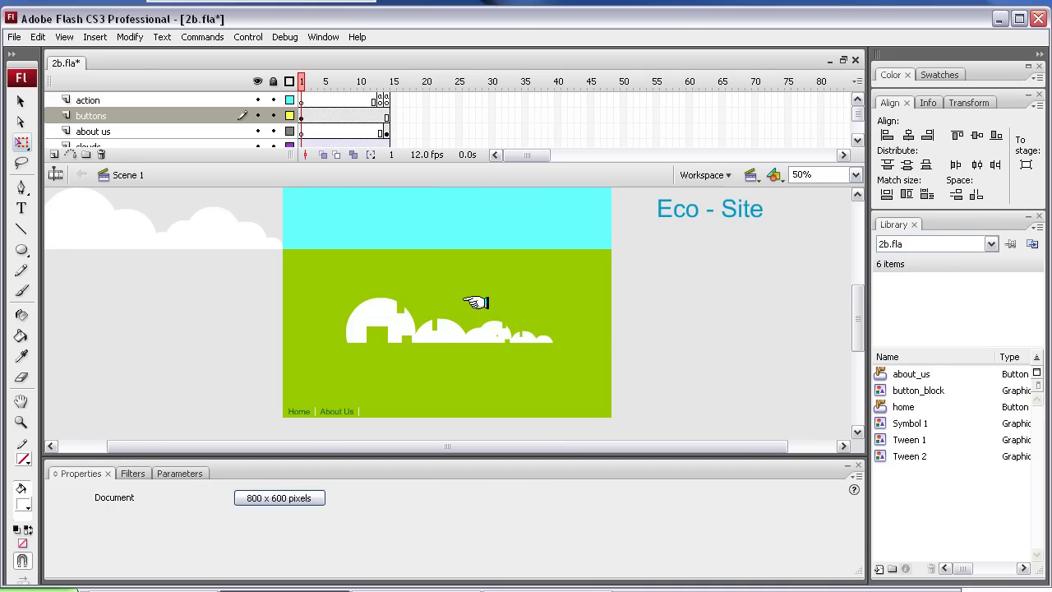
{"action": "left_click", "coordinate": [489, 329]}
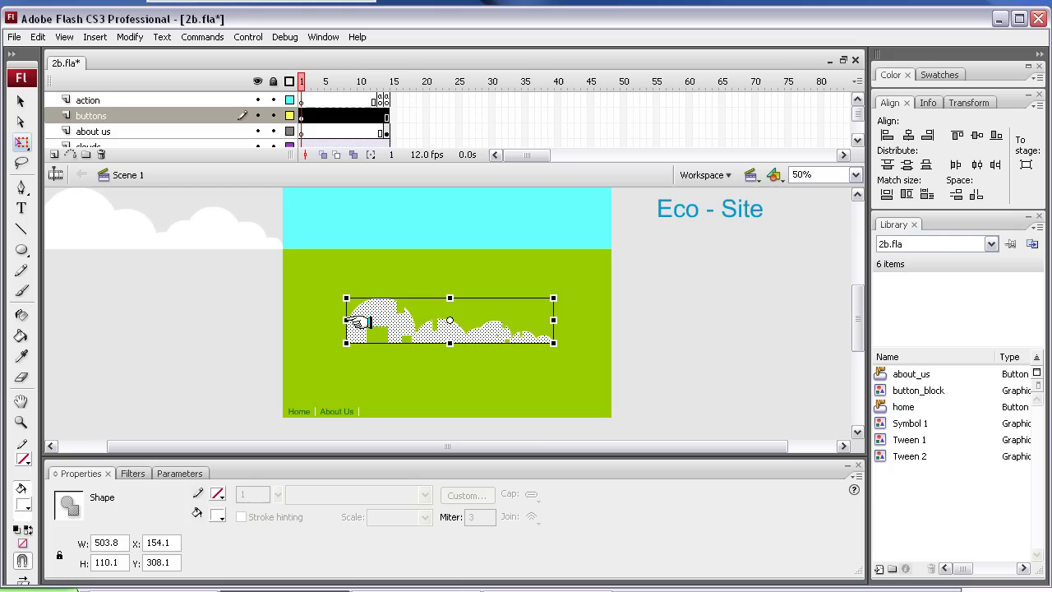
{"action": "left_click", "coordinate": [439, 356]}
{"action": "left_click_drag", "start_coordinate": [337, 289], "coordinate": [565, 364]}
{"action": "key", "text": "Delete"}
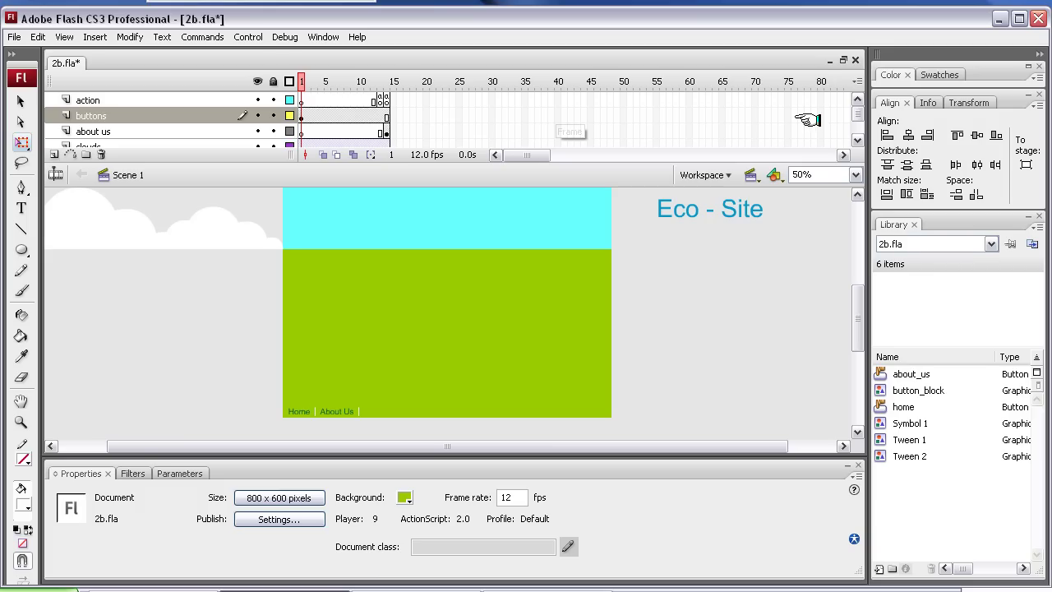
{"action": "left_click_drag", "start_coordinate": [855, 117], "coordinate": [857, 105]}
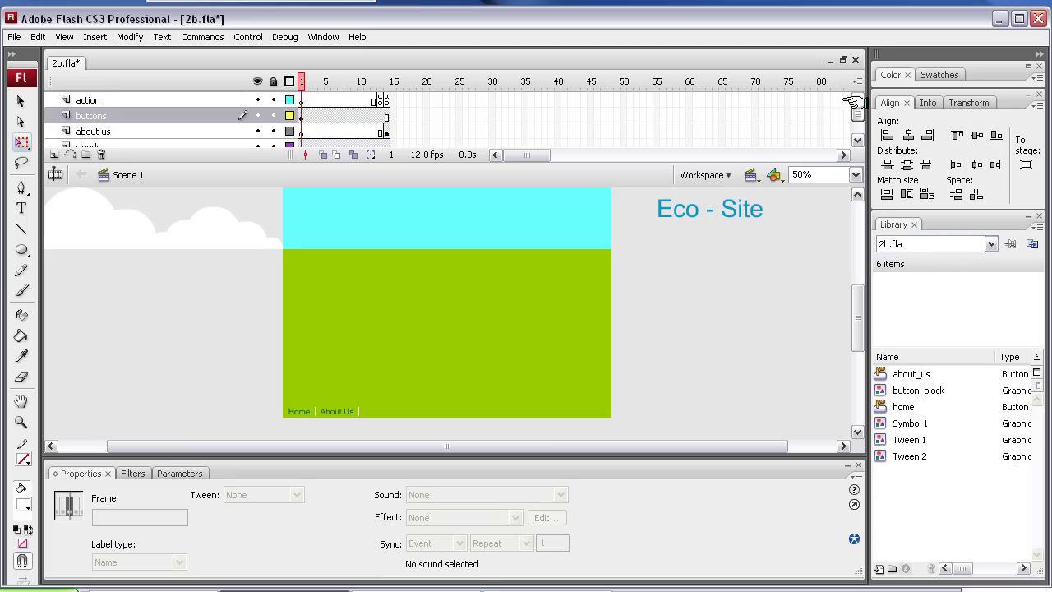
{"action": "left_click", "coordinate": [333, 411]}
{"action": "left_click", "coordinate": [291, 411]}
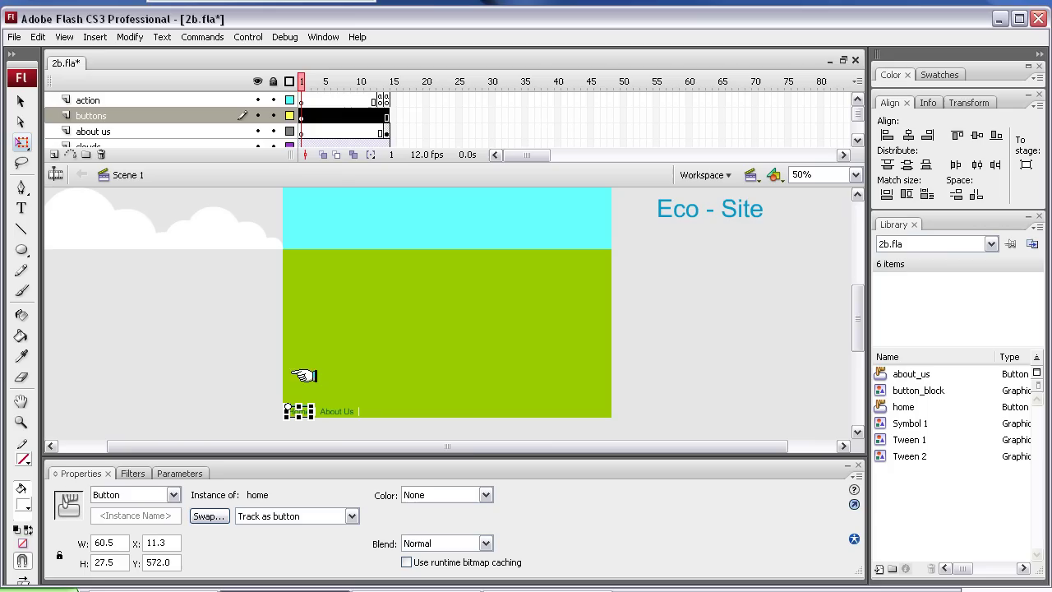
{"action": "left_click", "coordinate": [323, 37]}
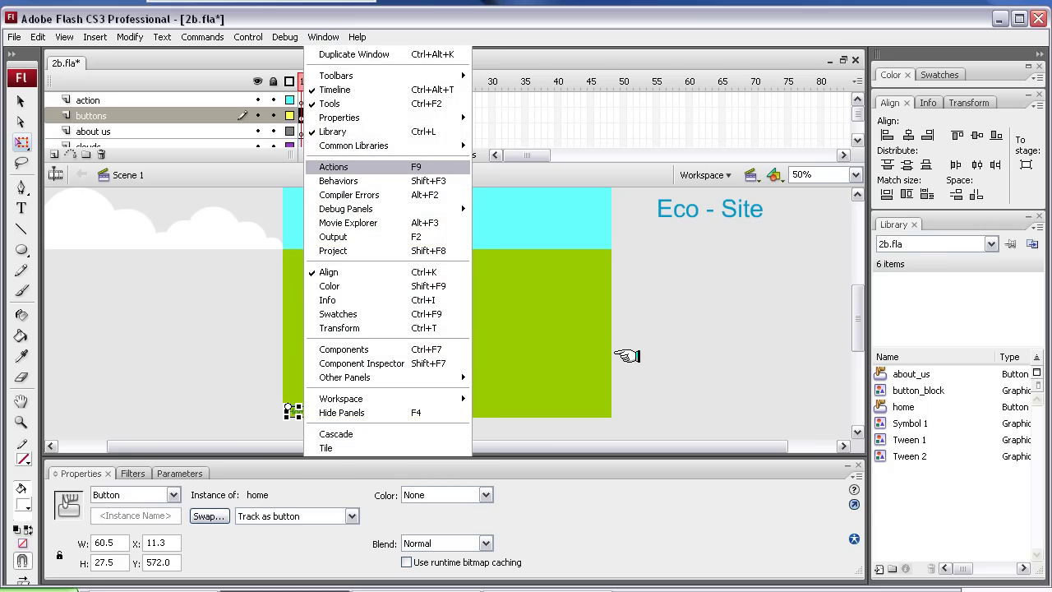
{"action": "key", "text": "Return"}
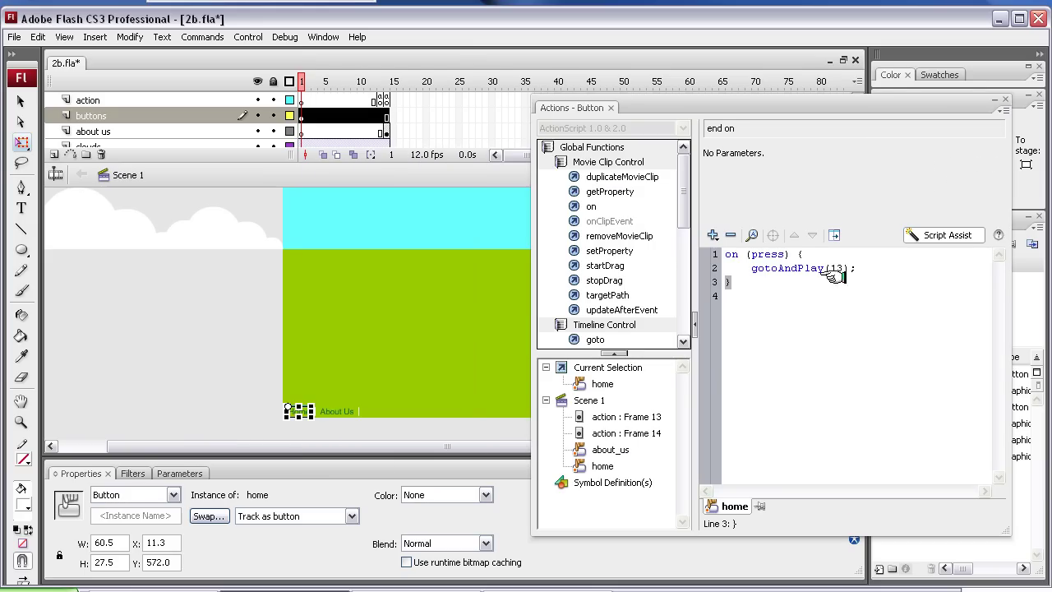
{"action": "left_click", "coordinate": [791, 271]}
{"action": "left_click", "coordinate": [773, 255]}
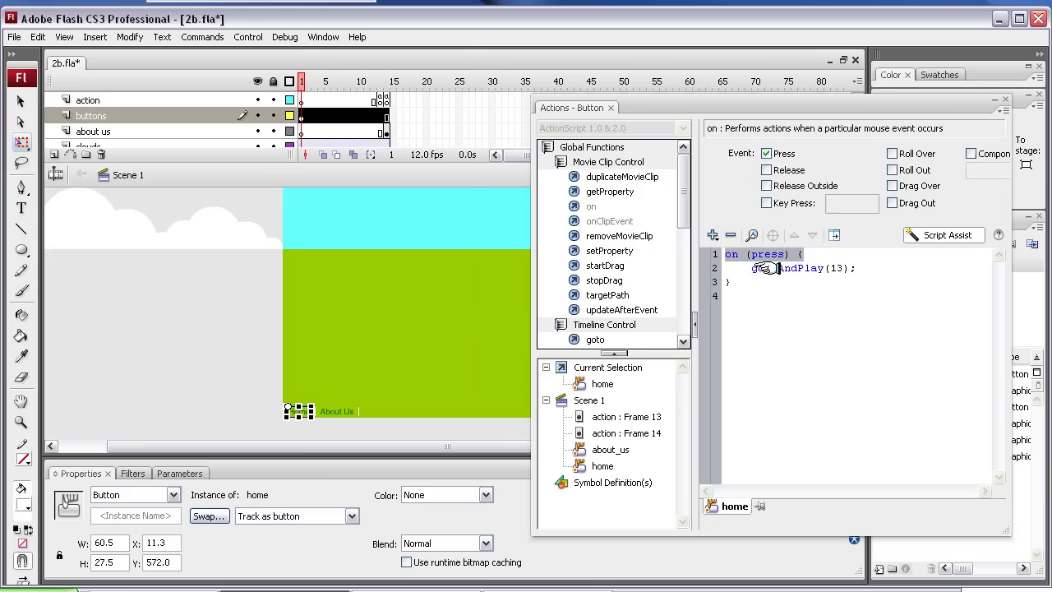
{"action": "left_click", "coordinate": [761, 269]}
{"action": "left_click", "coordinate": [736, 285]}
{"action": "left_click", "coordinate": [757, 268]}
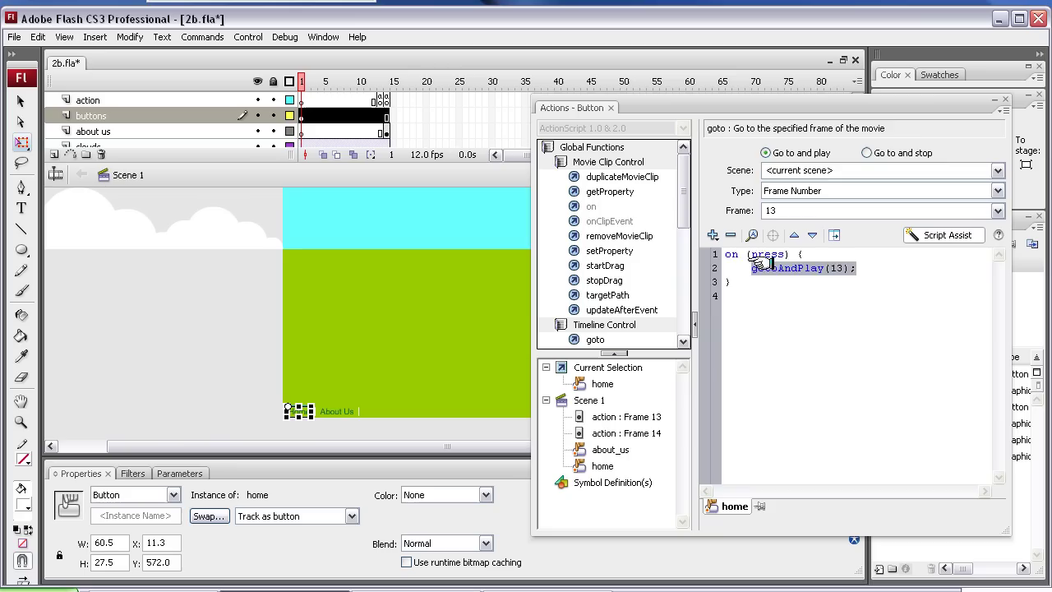
{"action": "left_click", "coordinate": [756, 255]}
{"action": "left_click", "coordinate": [765, 271]}
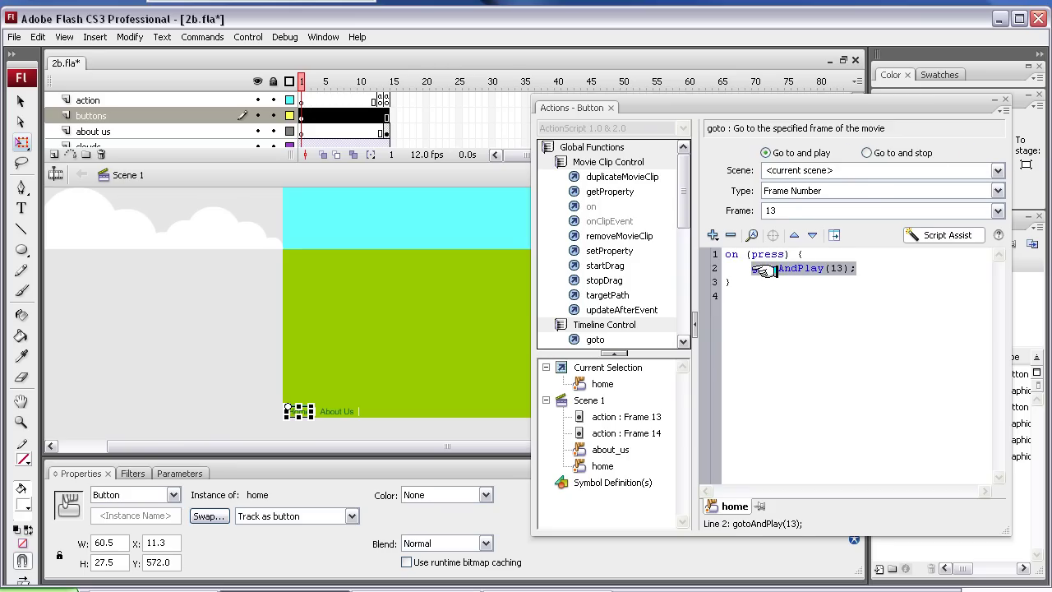
{"action": "left_click", "coordinate": [332, 411]}
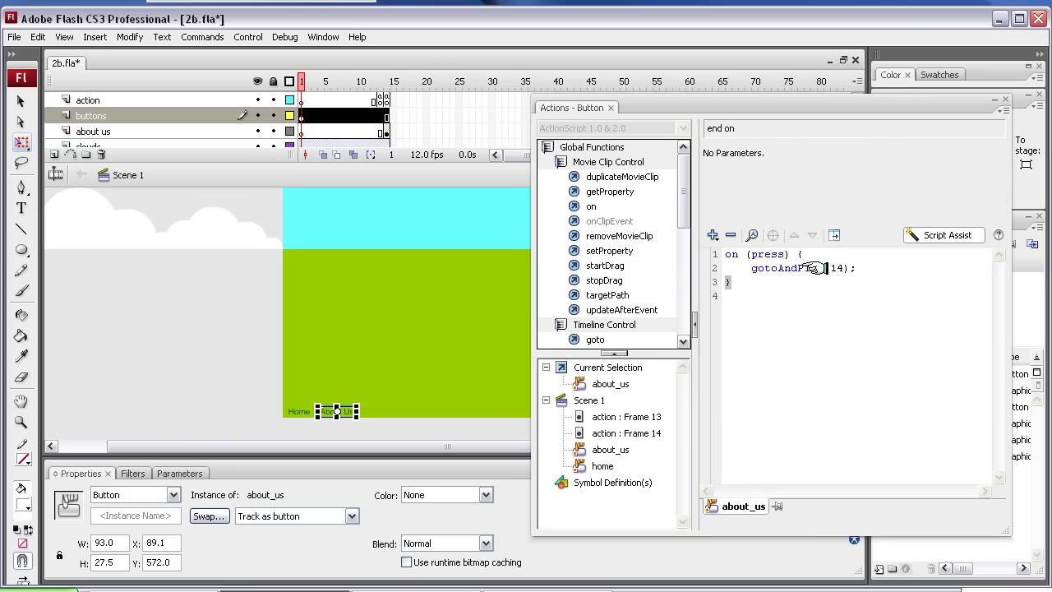
{"action": "left_click", "coordinate": [814, 268]}
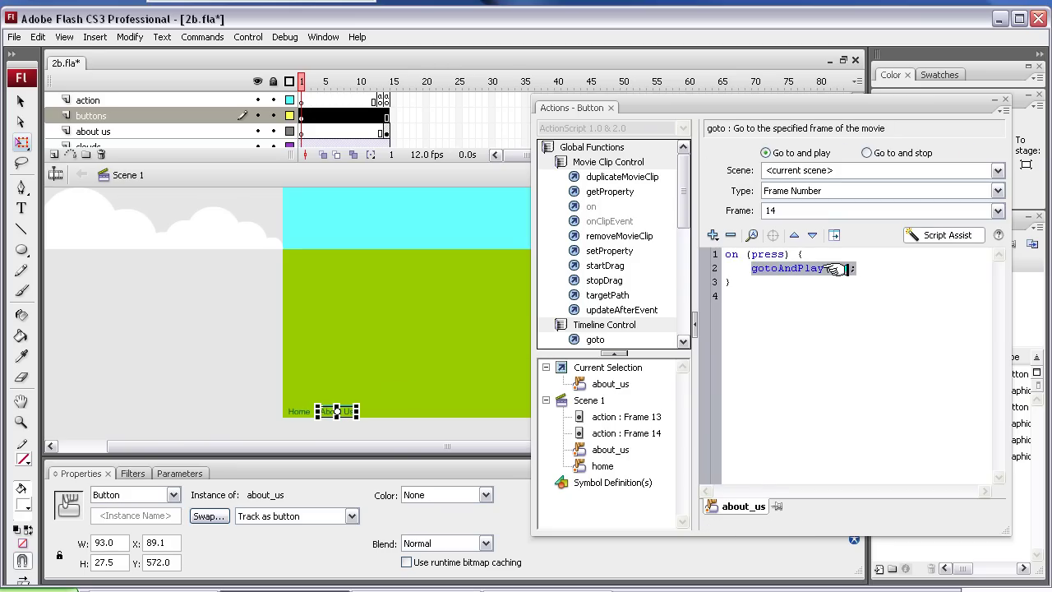
{"action": "left_click", "coordinate": [1002, 97]}
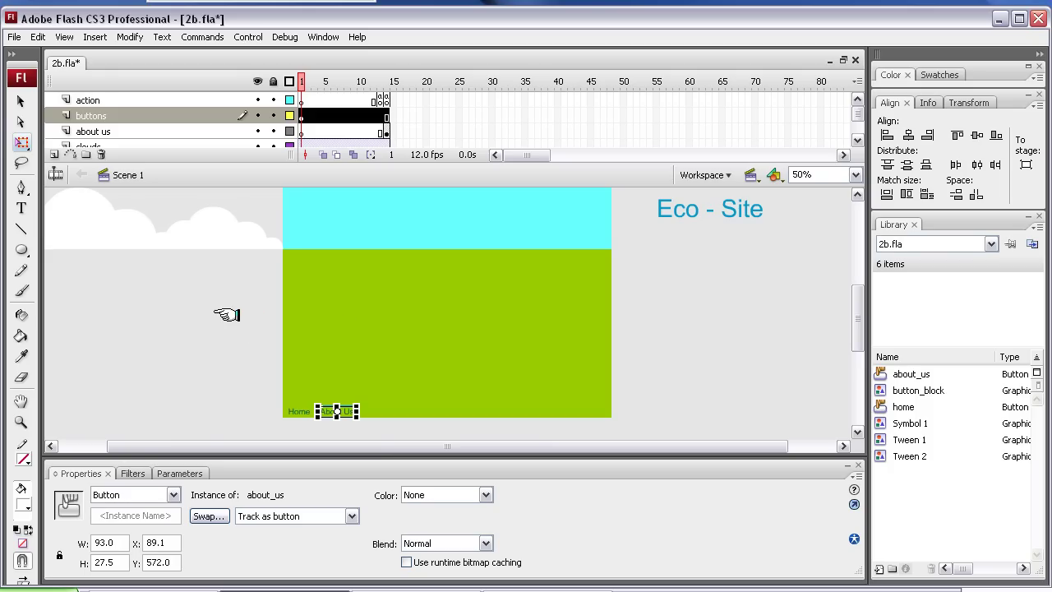
Step: Confirm the document properties unchanged, then close 2b.fla and save its changes
{"action": "left_click", "coordinate": [235, 378]}
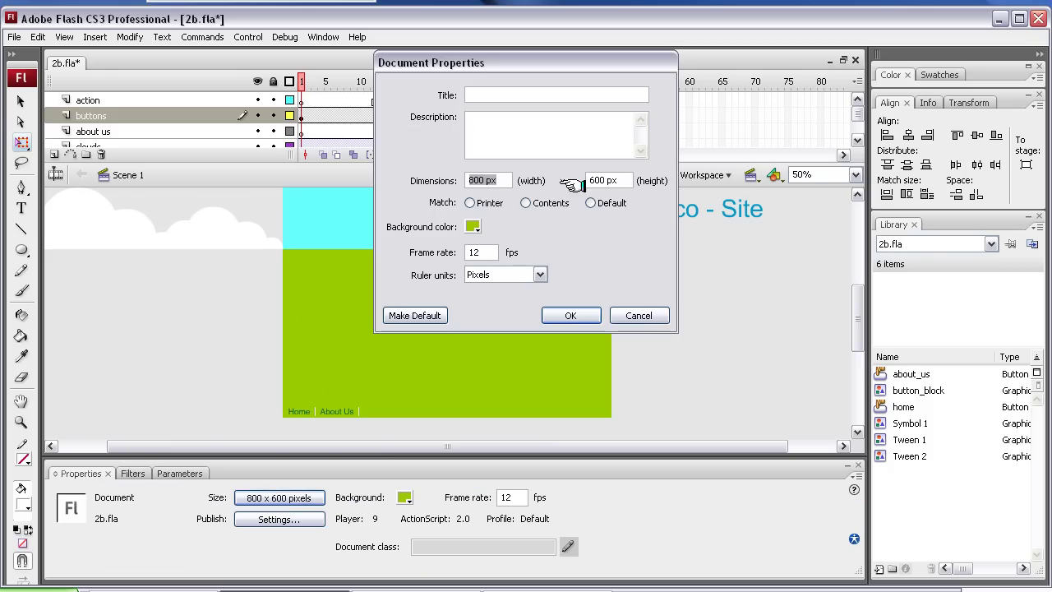
{"action": "left_click", "coordinate": [546, 315]}
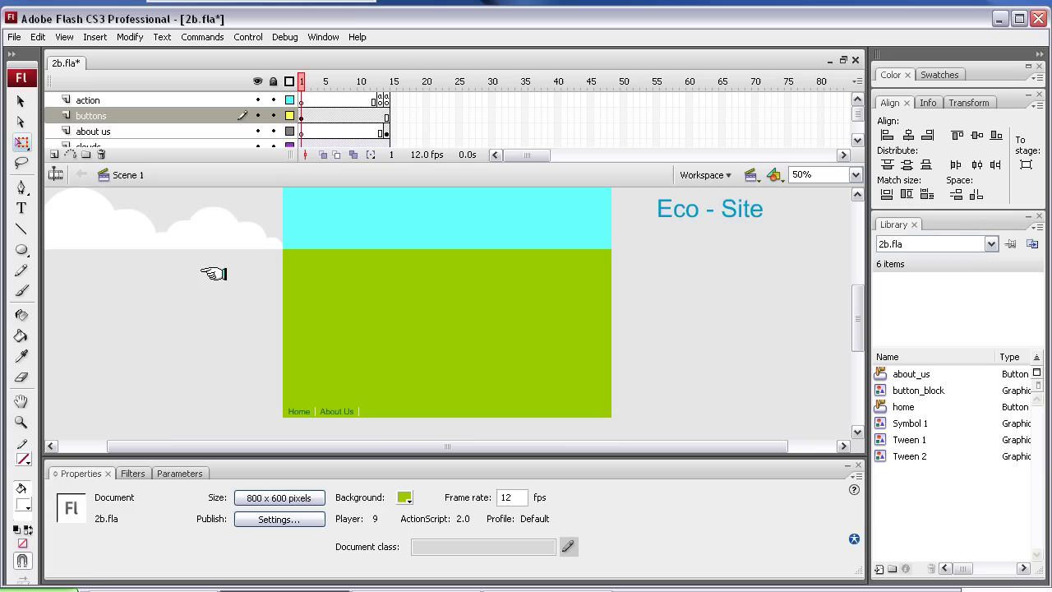
{"action": "left_click", "coordinate": [195, 240]}
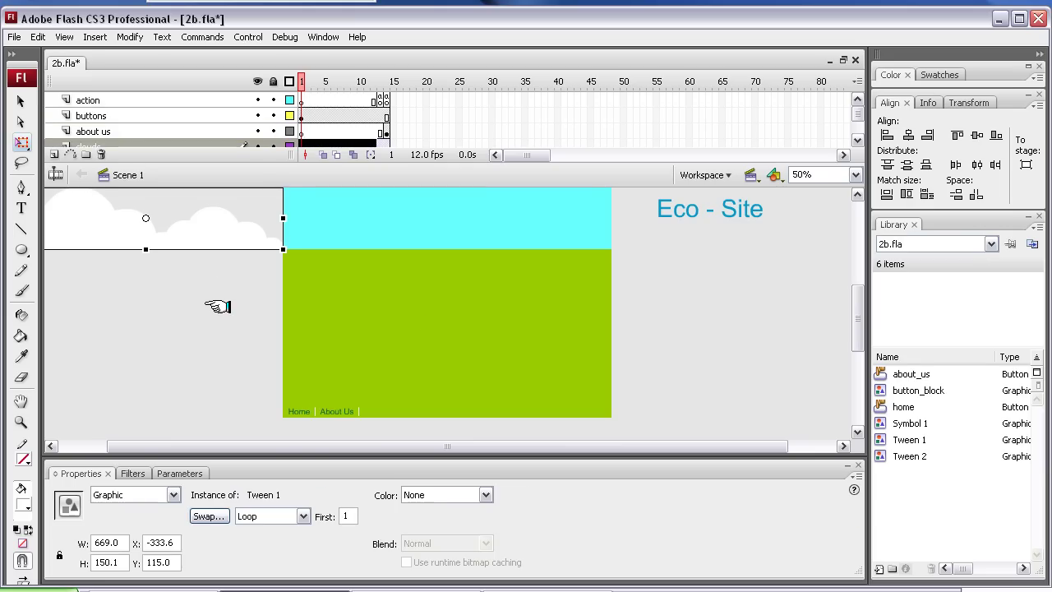
{"action": "left_click", "coordinate": [218, 305]}
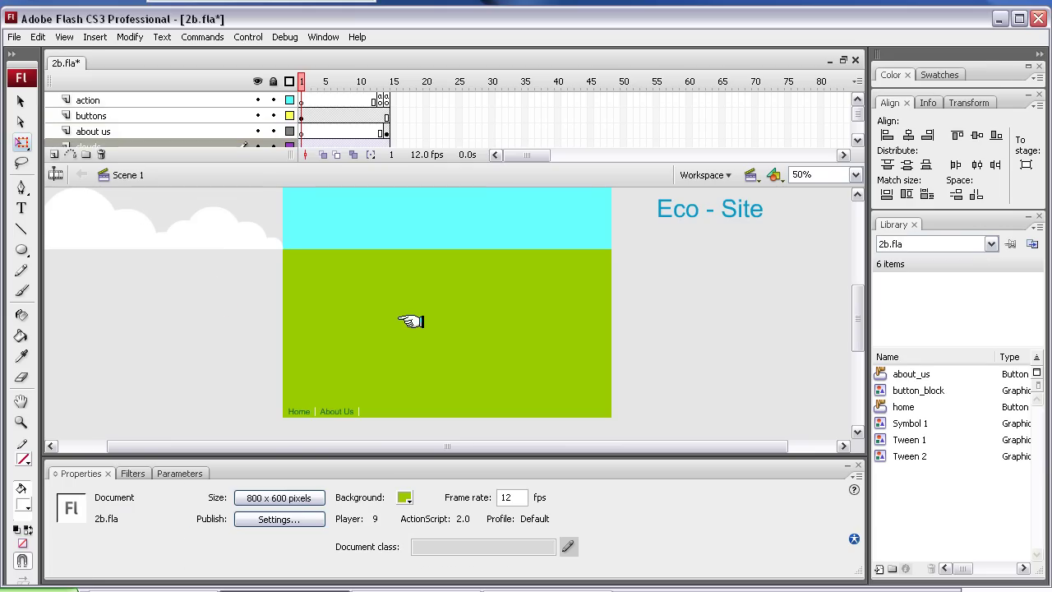
{"action": "left_click", "coordinate": [1036, 19]}
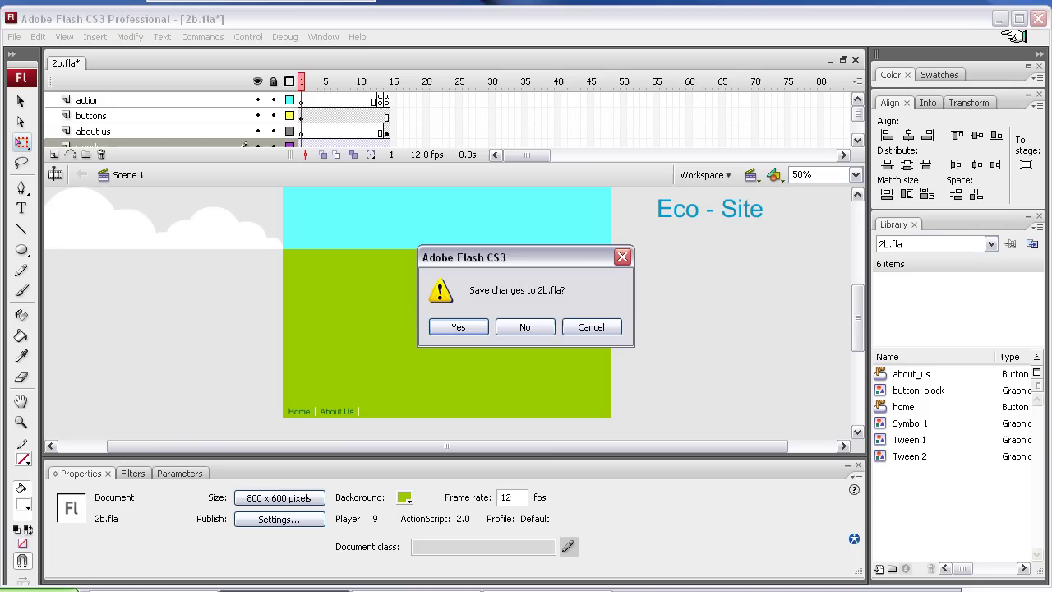
{"action": "left_click", "coordinate": [458, 327]}
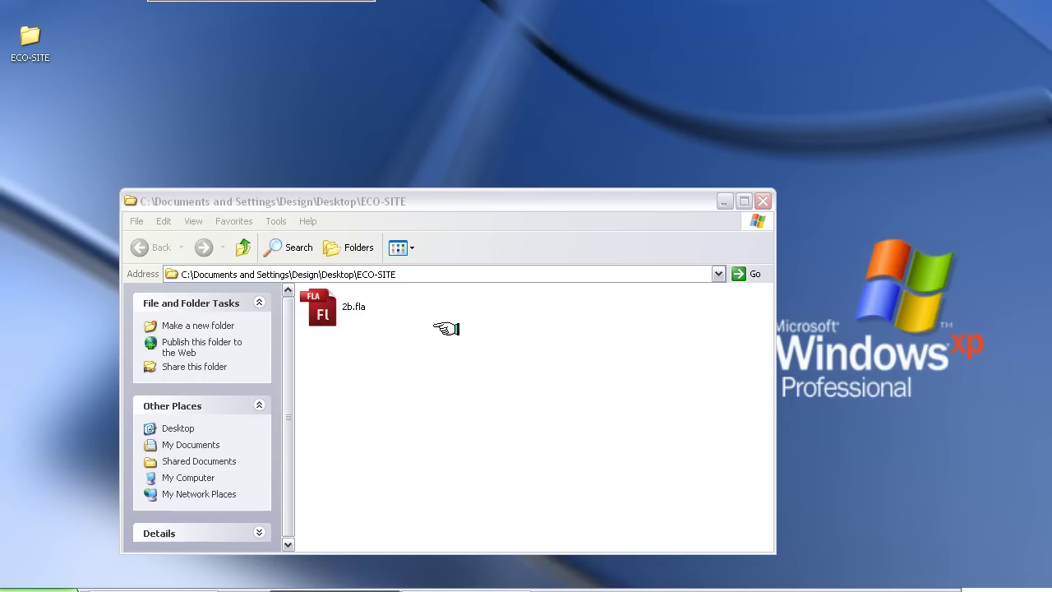
Step: Select 2b.fla in the ECO-SITE folder to reopen it in Flash
{"action": "left_click", "coordinate": [319, 301]}
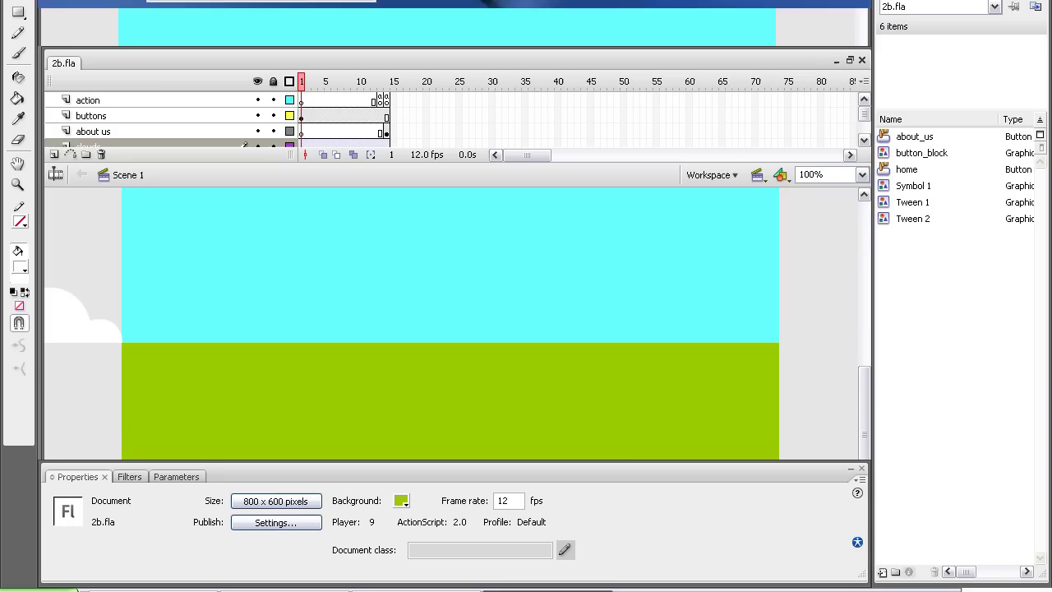
Step: Export the movie as 2b.swf into ECO-SITE with Flash Player 9 settings, then close the document
{"action": "left_click", "coordinate": [14, 37]}
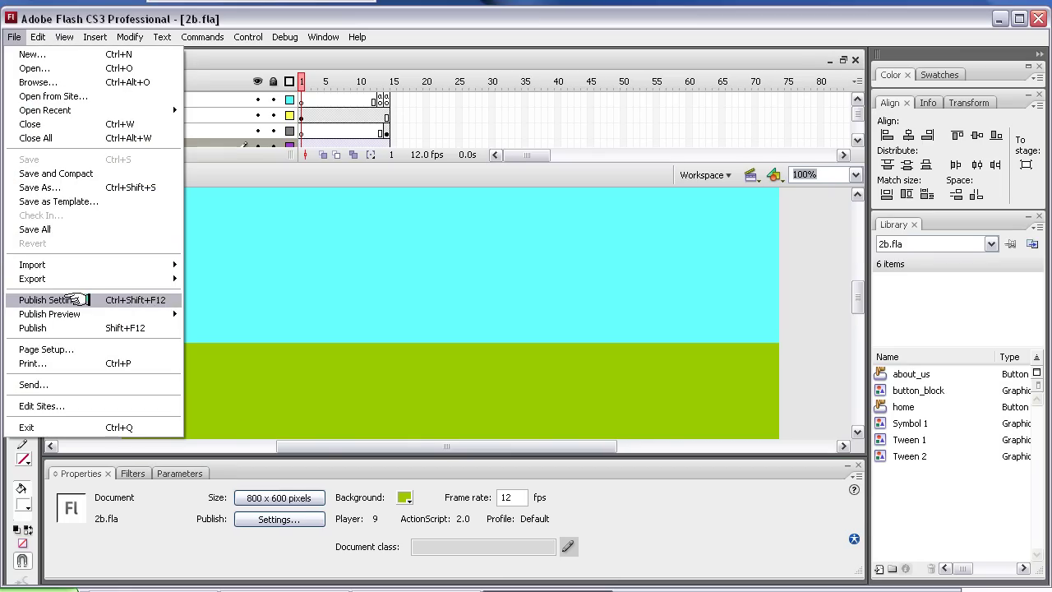
{"action": "mouse_move", "coordinate": [78, 278]}
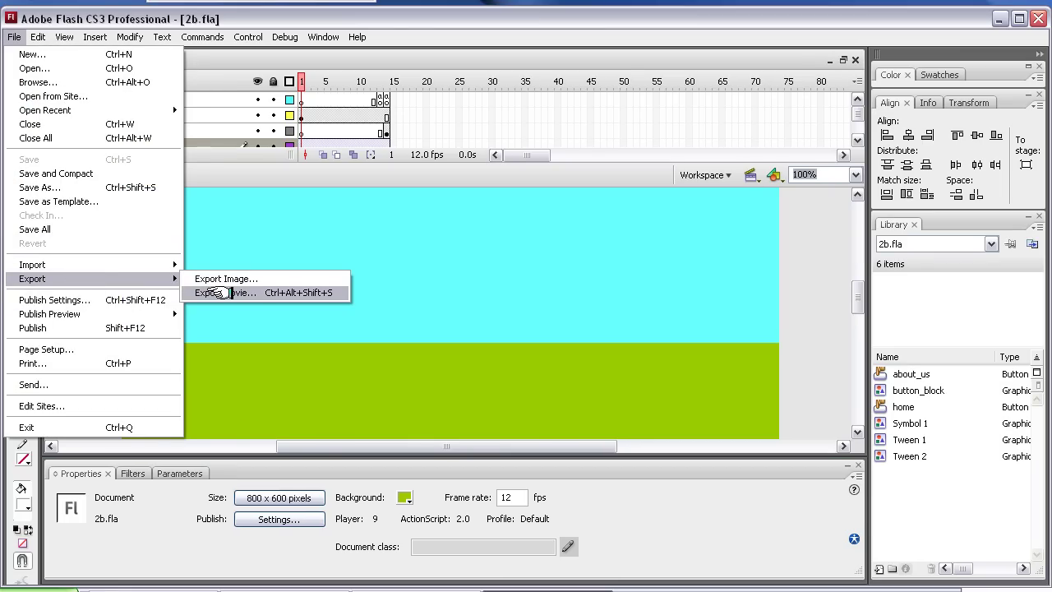
{"action": "left_click", "coordinate": [260, 292]}
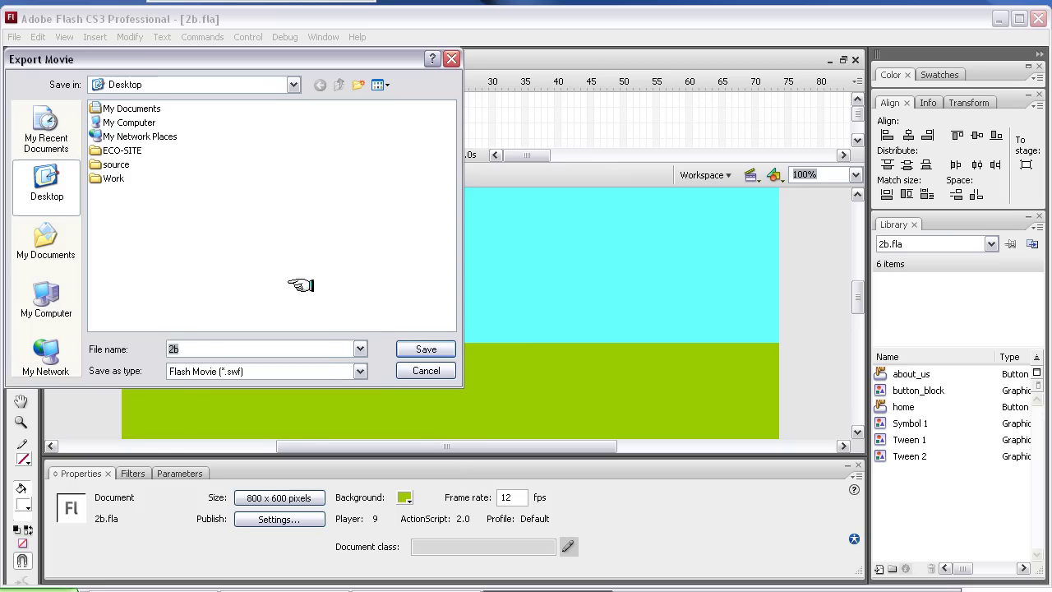
{"action": "double_click", "coordinate": [109, 154]}
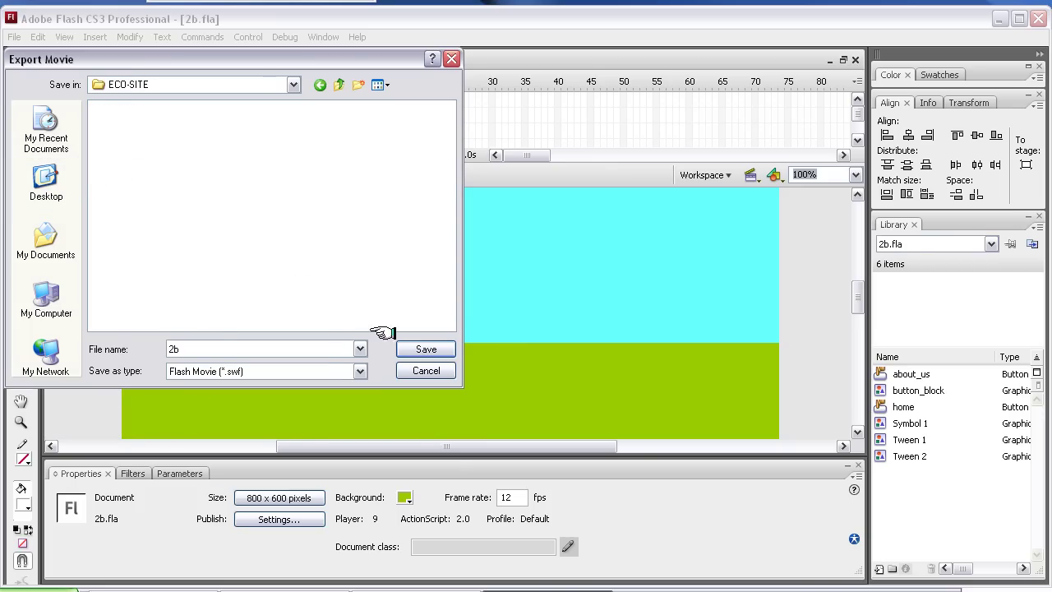
{"action": "left_click", "coordinate": [423, 348]}
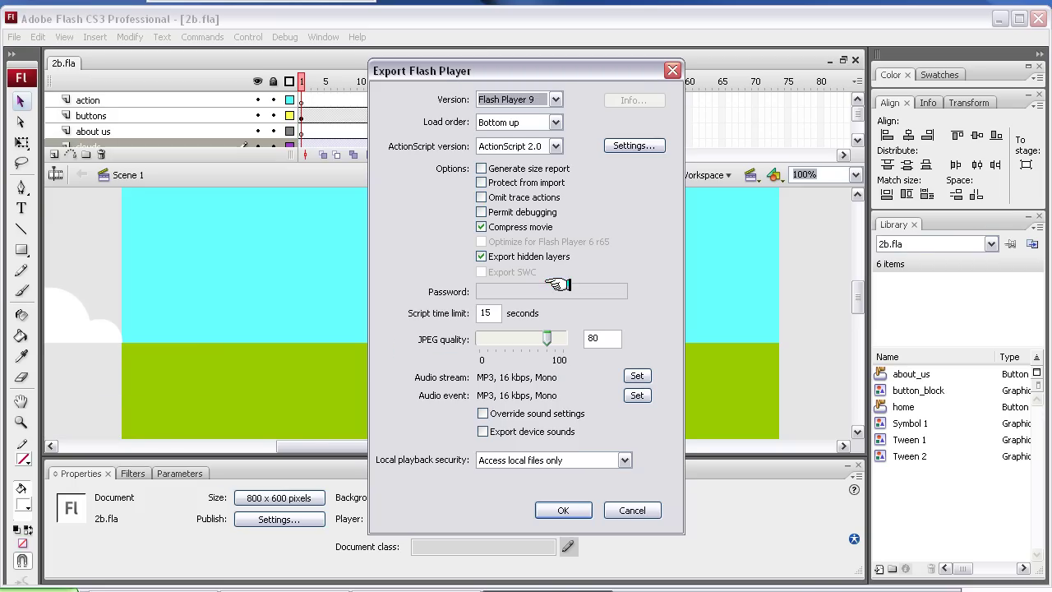
{"action": "left_click", "coordinate": [564, 508]}
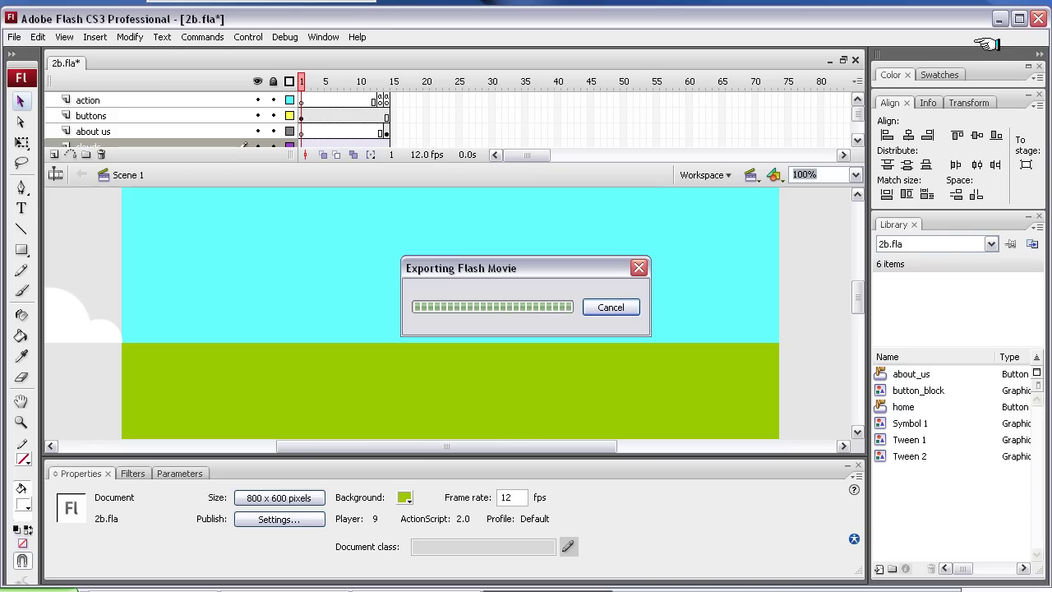
{"action": "left_click", "coordinate": [1037, 18]}
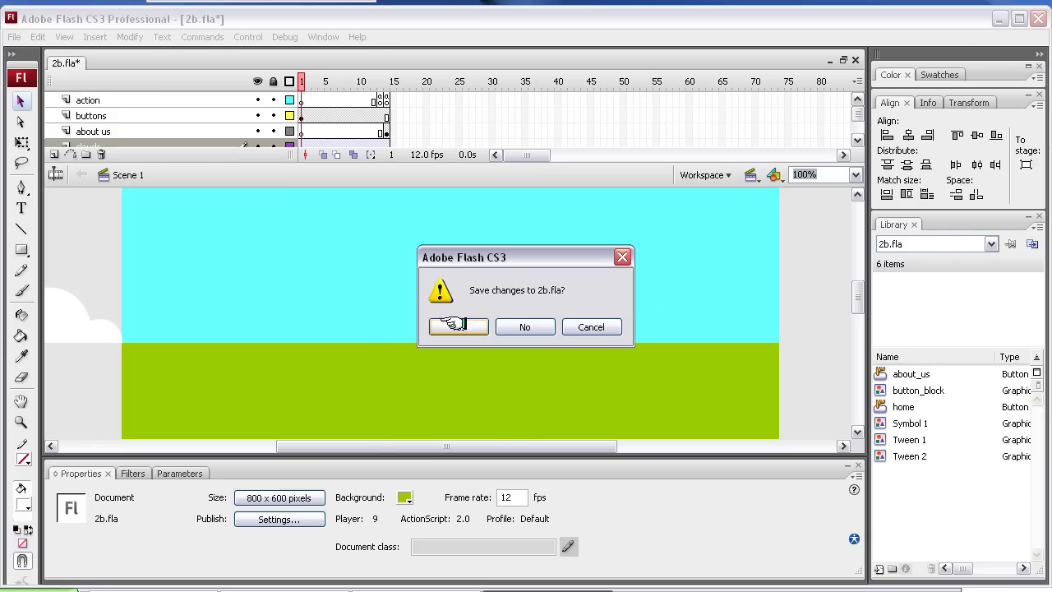
Step: Answer the save prompt so Flash closes, then select 2b.swf in the ECO-SITE folder
{"action": "key", "text": "Return"}
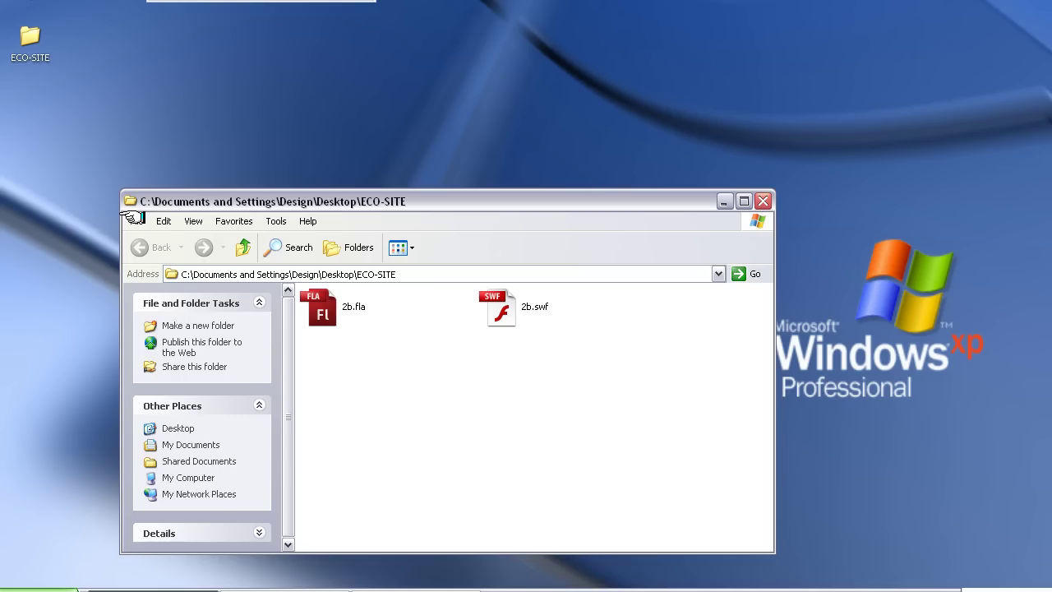
{"action": "left_click", "coordinate": [496, 306]}
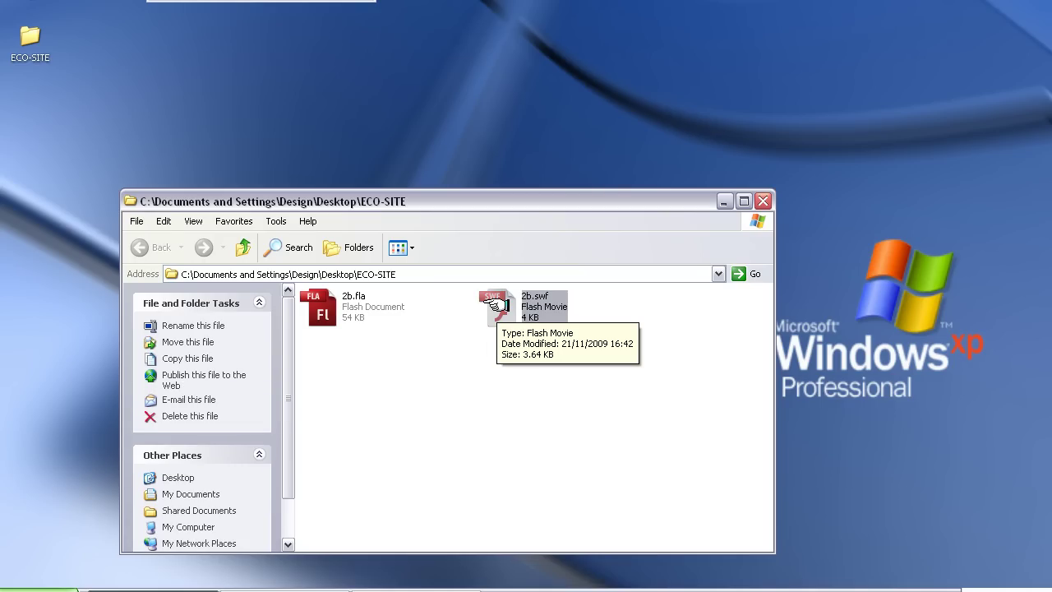
Step: Open 2b.swf in Flash Player 9, rewind and play it, and show the Home page content
{"action": "double_click", "coordinate": [496, 305]}
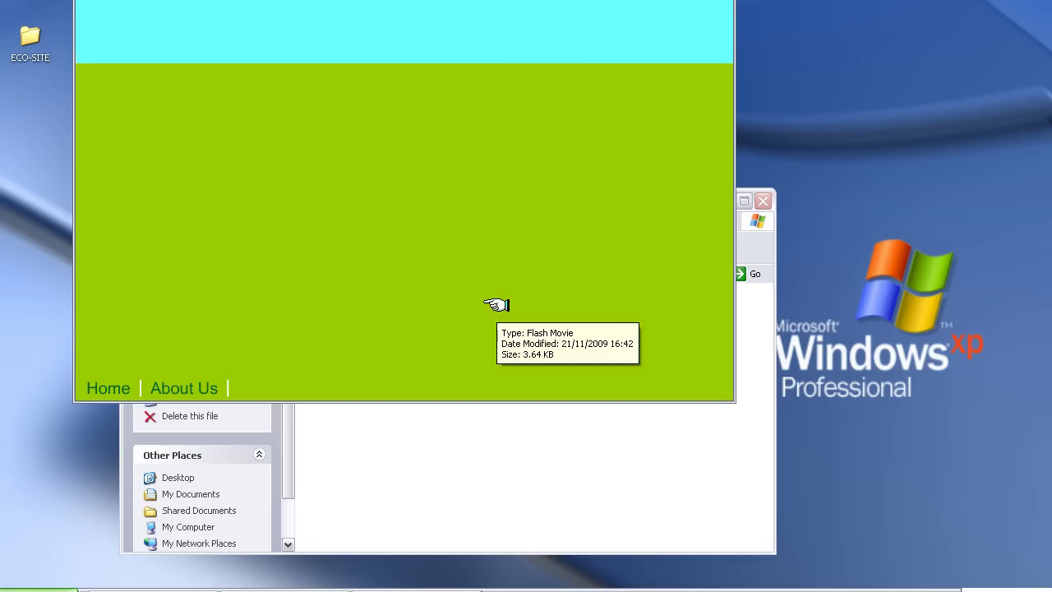
{"action": "left_click_drag", "start_coordinate": [479, 0], "coordinate": [530, 52]}
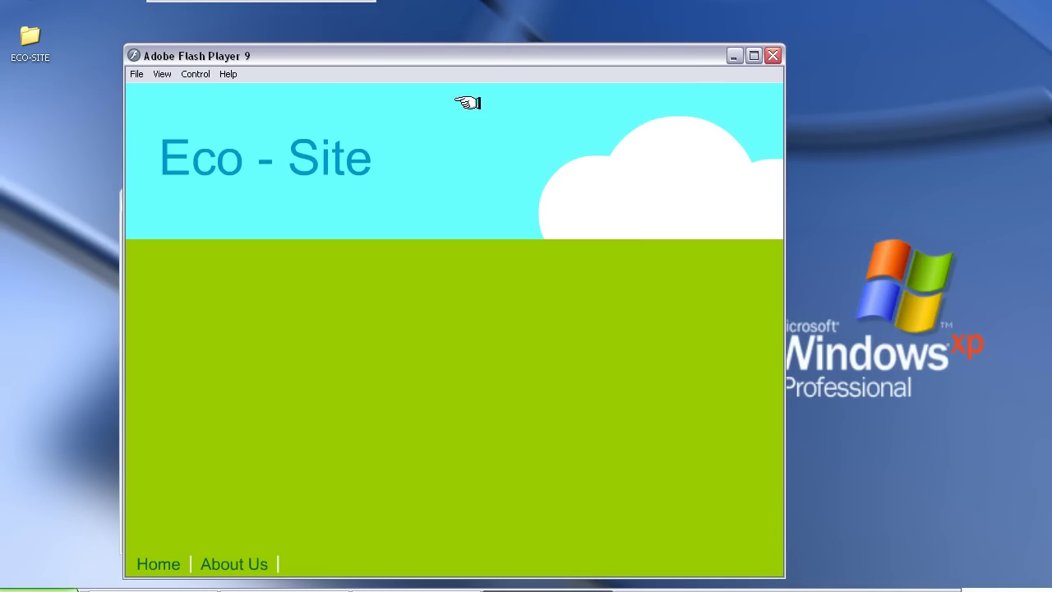
{"action": "left_click", "coordinate": [196, 74]}
{"action": "left_click", "coordinate": [201, 105]}
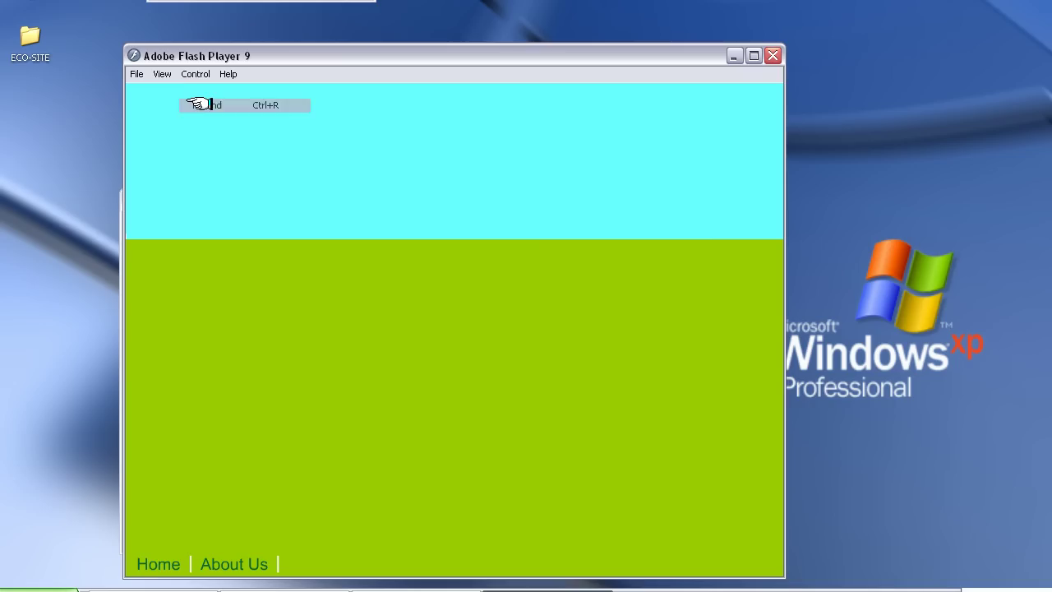
{"action": "left_click", "coordinate": [194, 74]}
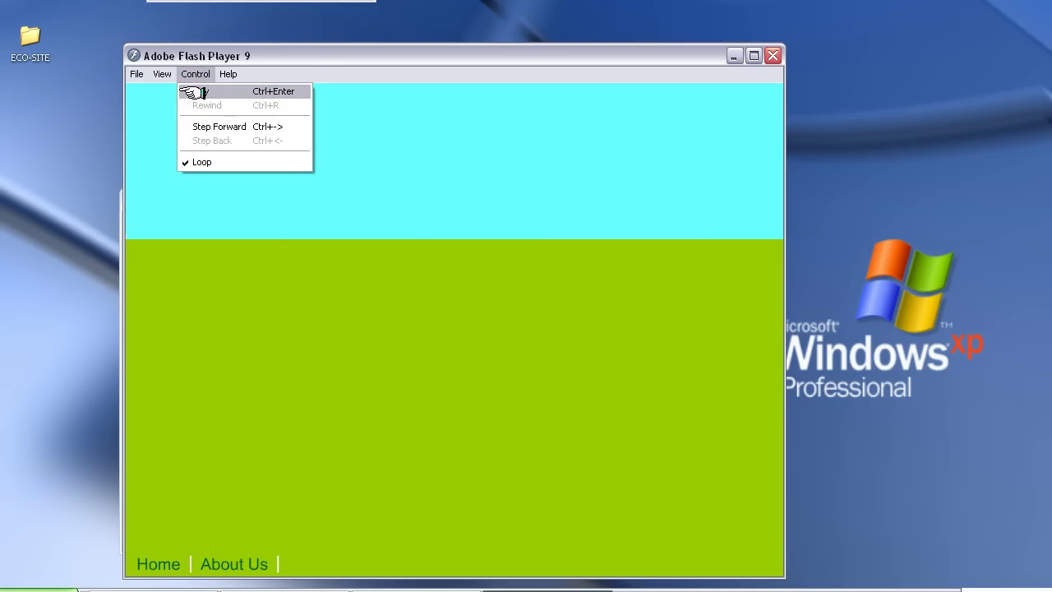
{"action": "left_click", "coordinate": [191, 91]}
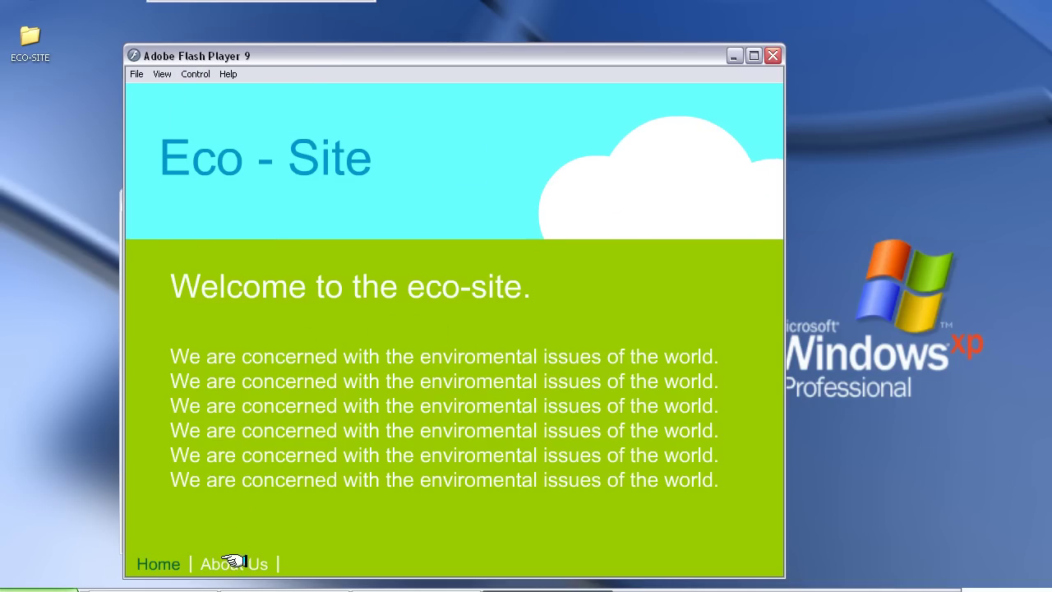
{"action": "left_click", "coordinate": [161, 563]}
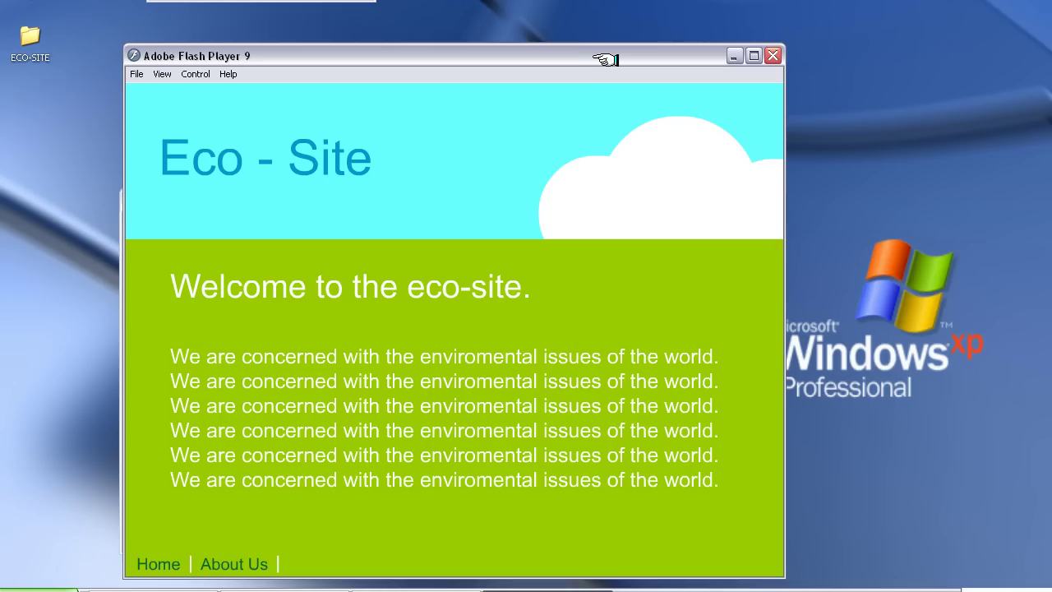
{"action": "left_click_drag", "start_coordinate": [603, 63], "coordinate": [596, 68]}
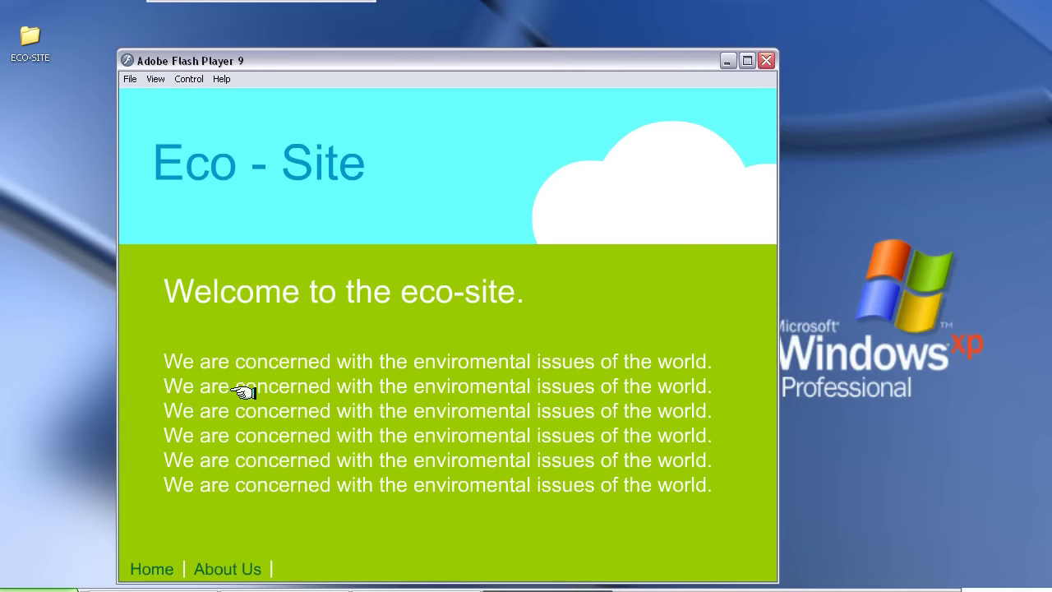